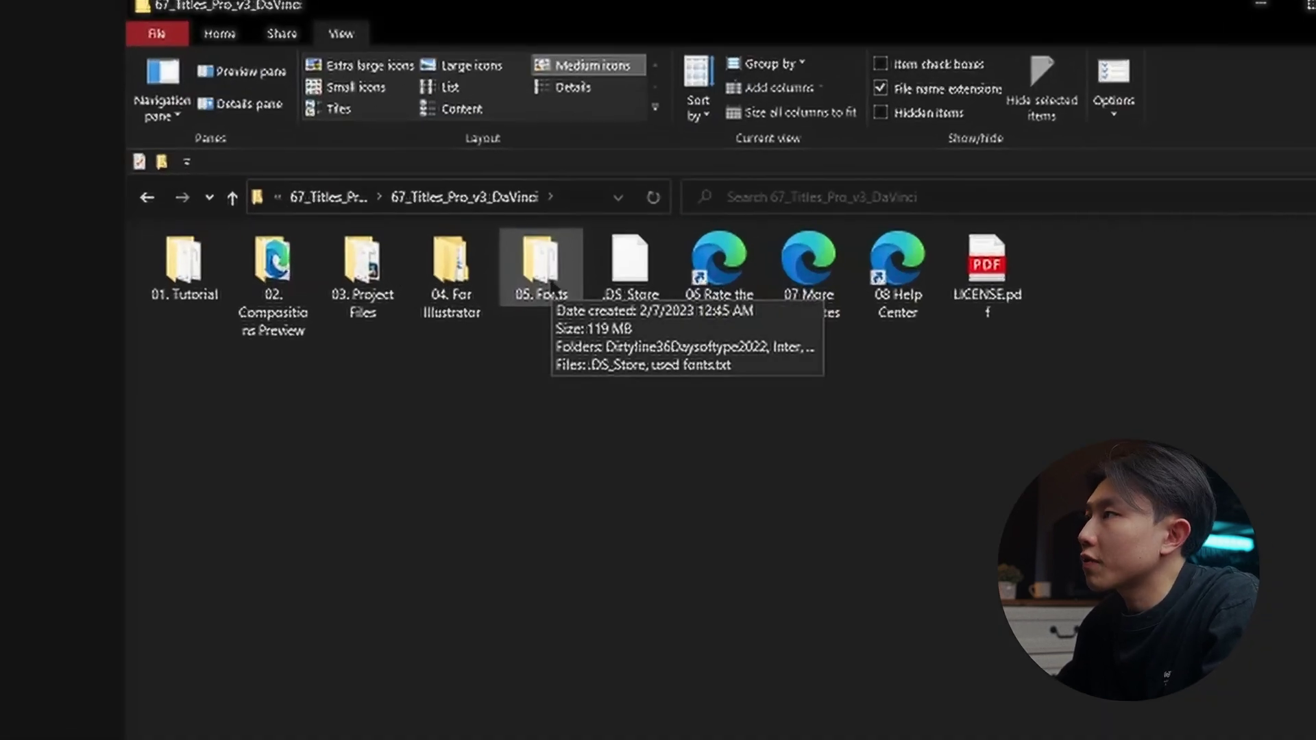
# Open the 05. Fonts folder, then place the Kinetic-018 title on Video 1 and play it.
pyautogui.doubleClick(551, 285)
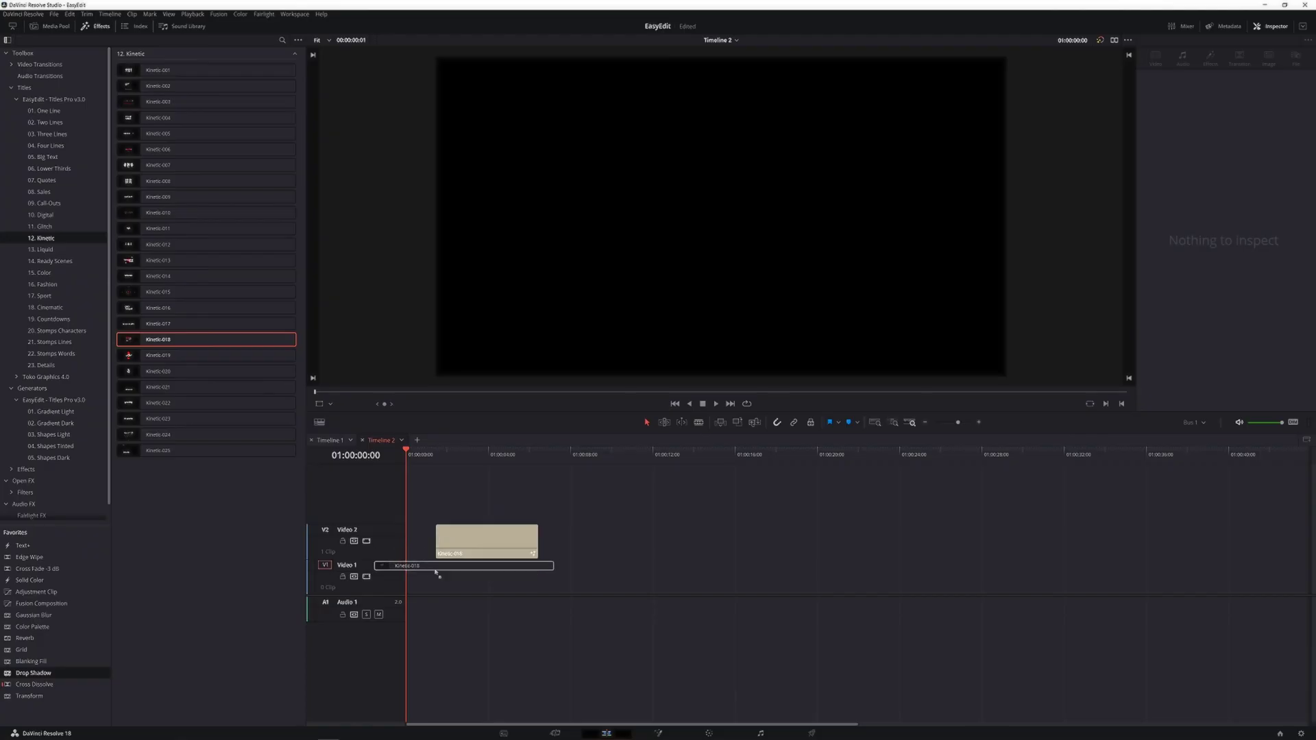
pyautogui.moveTo(435, 571); pyautogui.dragTo(411, 603)
pyautogui.press('space')
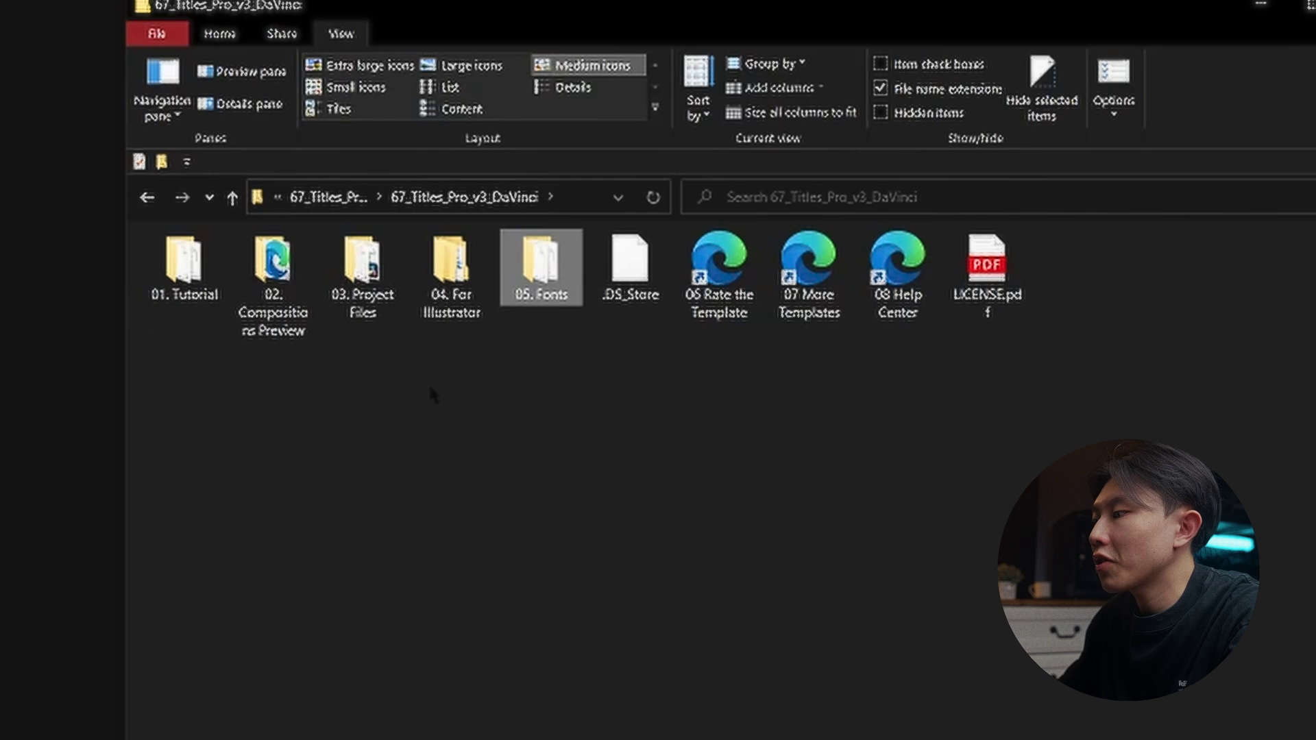
# Launch EasyEdit - Titles Pro.drfx from the 03. Project Files folder to install it.
pyautogui.doubleClick(362, 271)
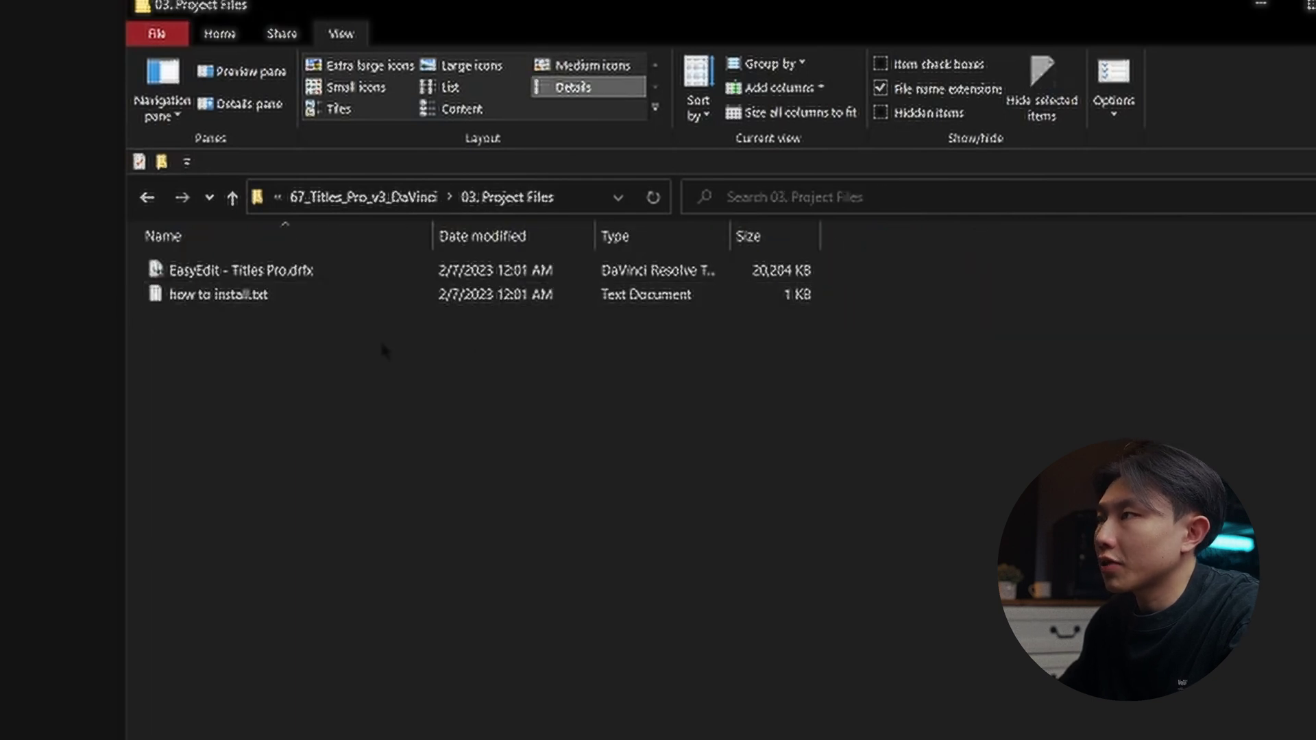
pyautogui.click(316, 274)
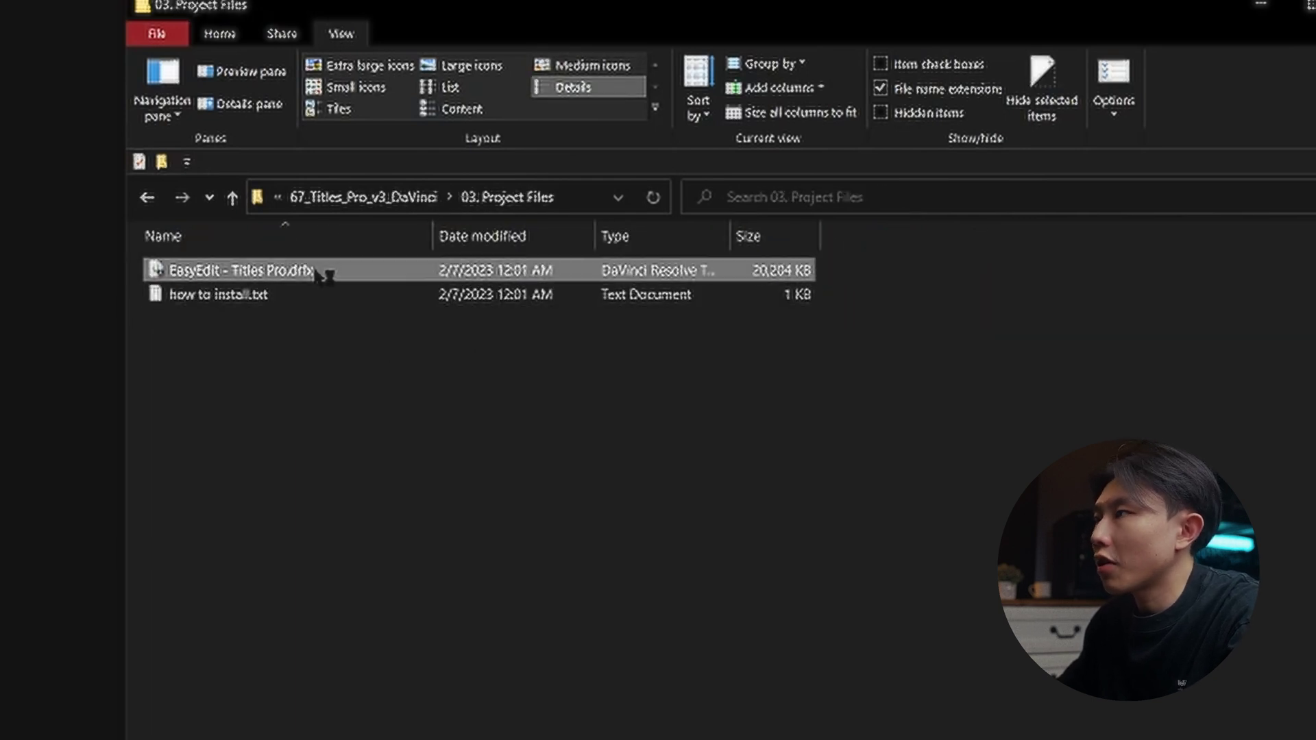
pyautogui.doubleClick(318, 274)
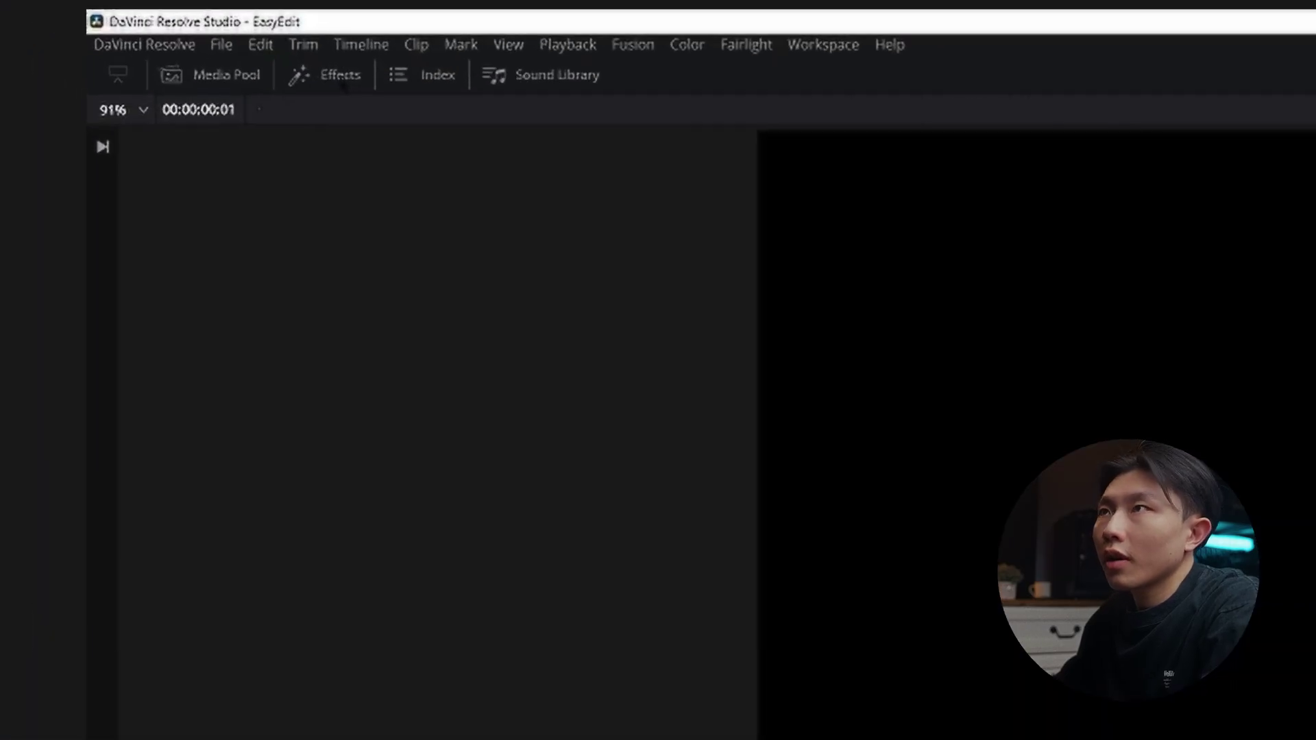
# Drag Big-Text-017 from the EasyEdit - Titles Pro v3.0 titles onto Video 1.
pyautogui.click(324, 75)
pyautogui.click(114, 228)
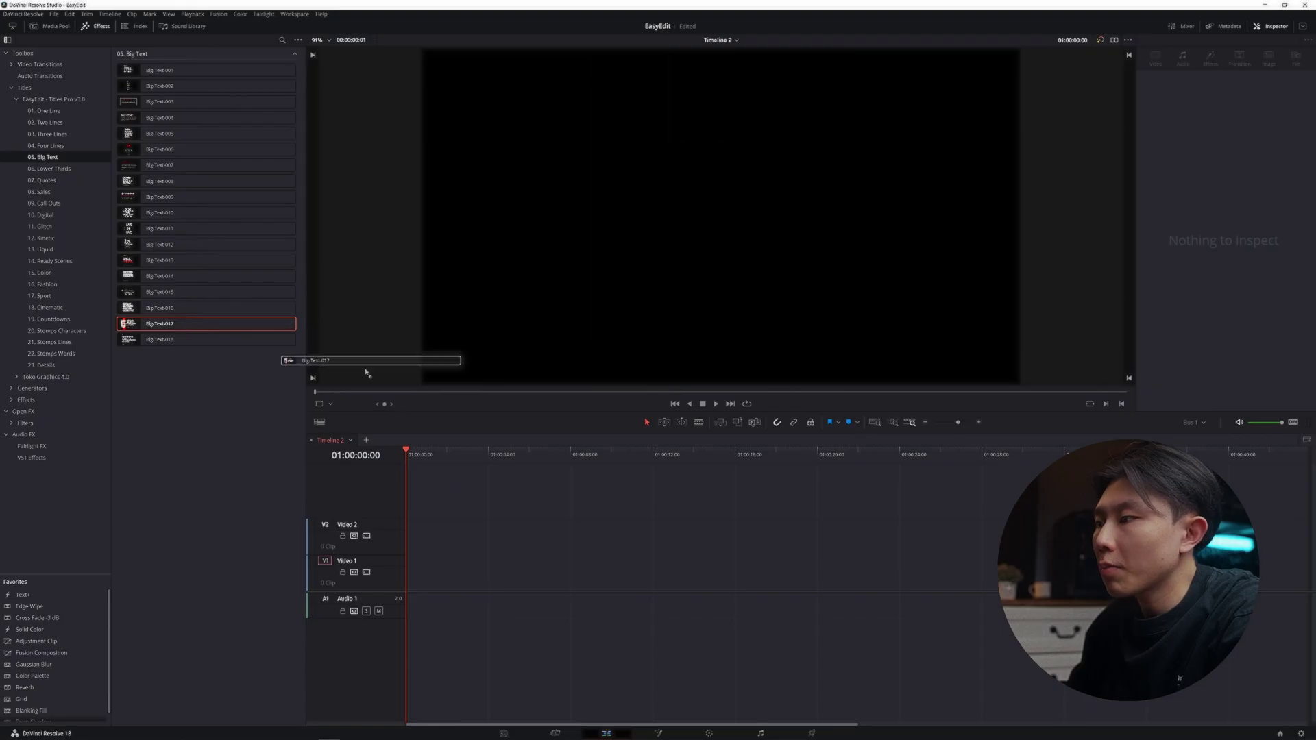
pyautogui.moveTo(364, 370); pyautogui.dragTo(416, 569)
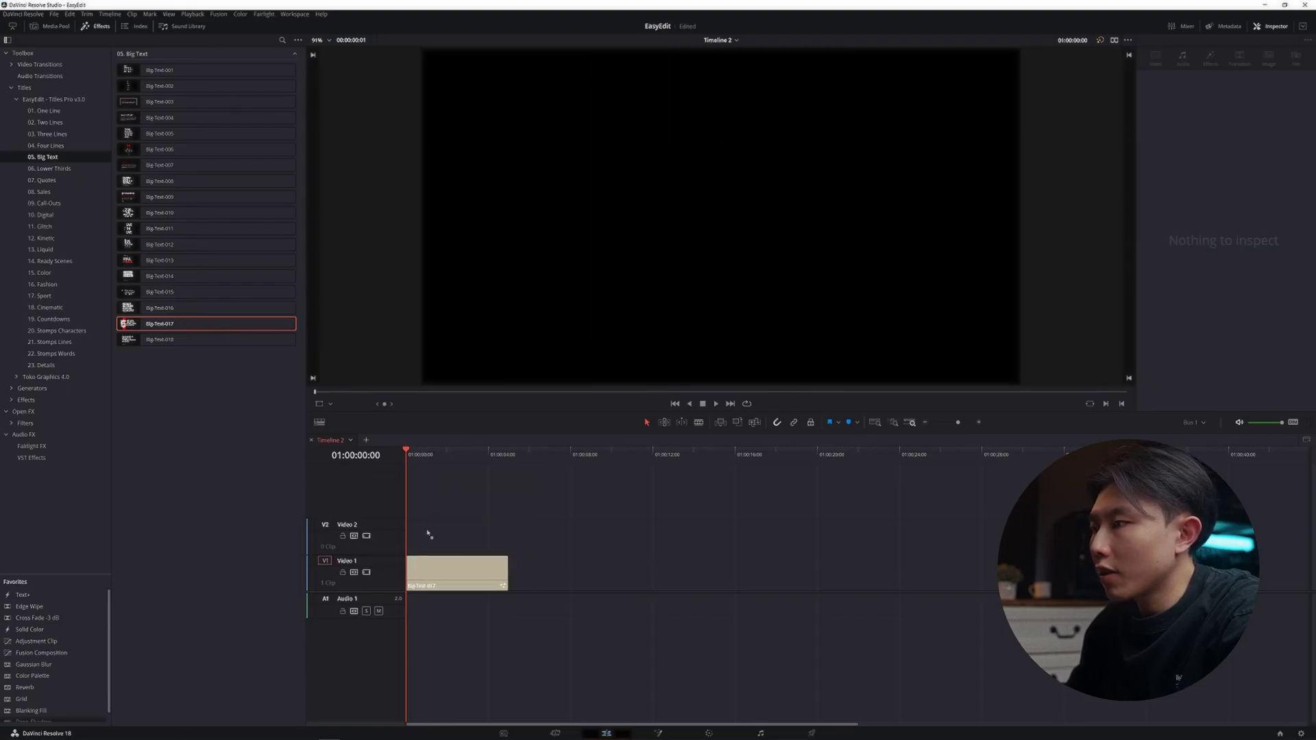
# Shift Big-Text-017's horizontal position and reset its size to 1.0, then add Quotes-014 after it.
pyautogui.click(446, 573)
pyautogui.click(459, 453)
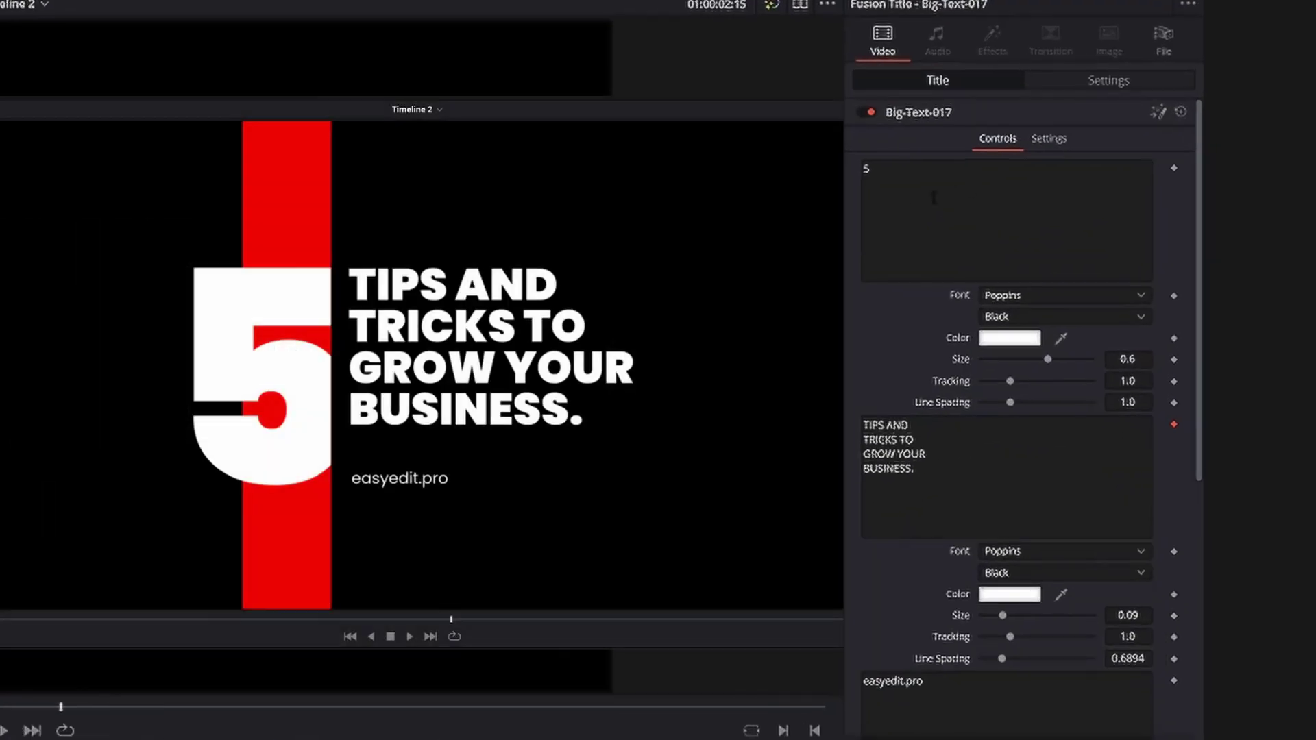
pyautogui.scroll(-7, 960, 479)
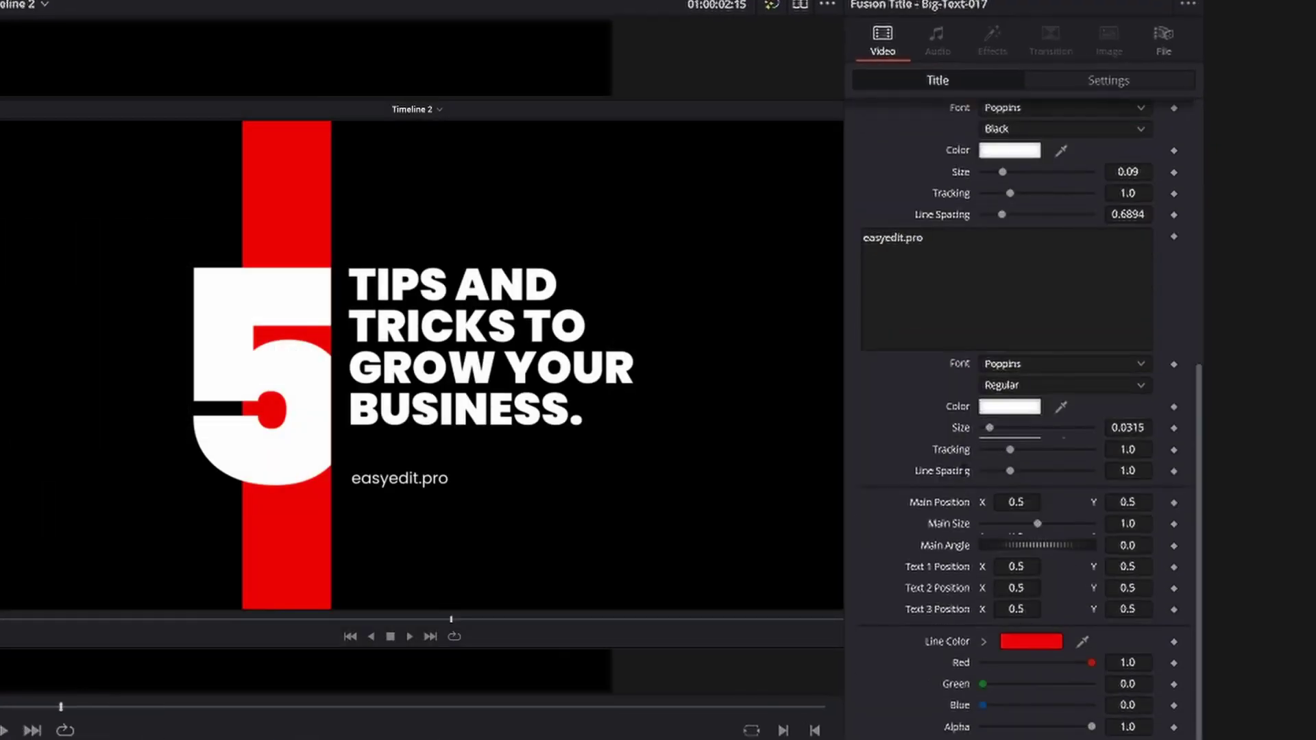
pyautogui.moveTo(1031, 502)
pyautogui.mouseDown()
pyautogui.moveTo(1059, 503)
pyautogui.moveTo(1031, 502)
pyautogui.moveTo(1028, 524)
pyautogui.mouseUp()
pyautogui.doubleClick(964, 525)
pyautogui.click(1032, 642)
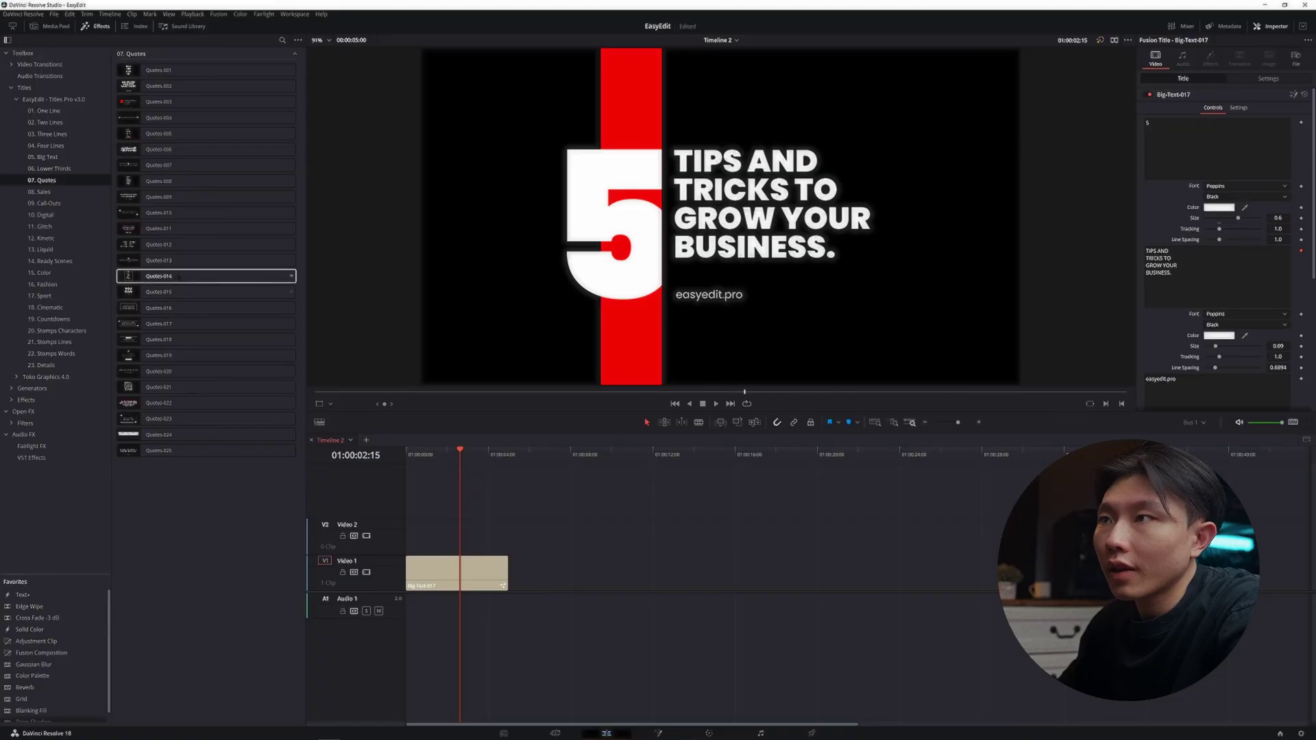
pyautogui.moveTo(164, 274); pyautogui.dragTo(521, 572)
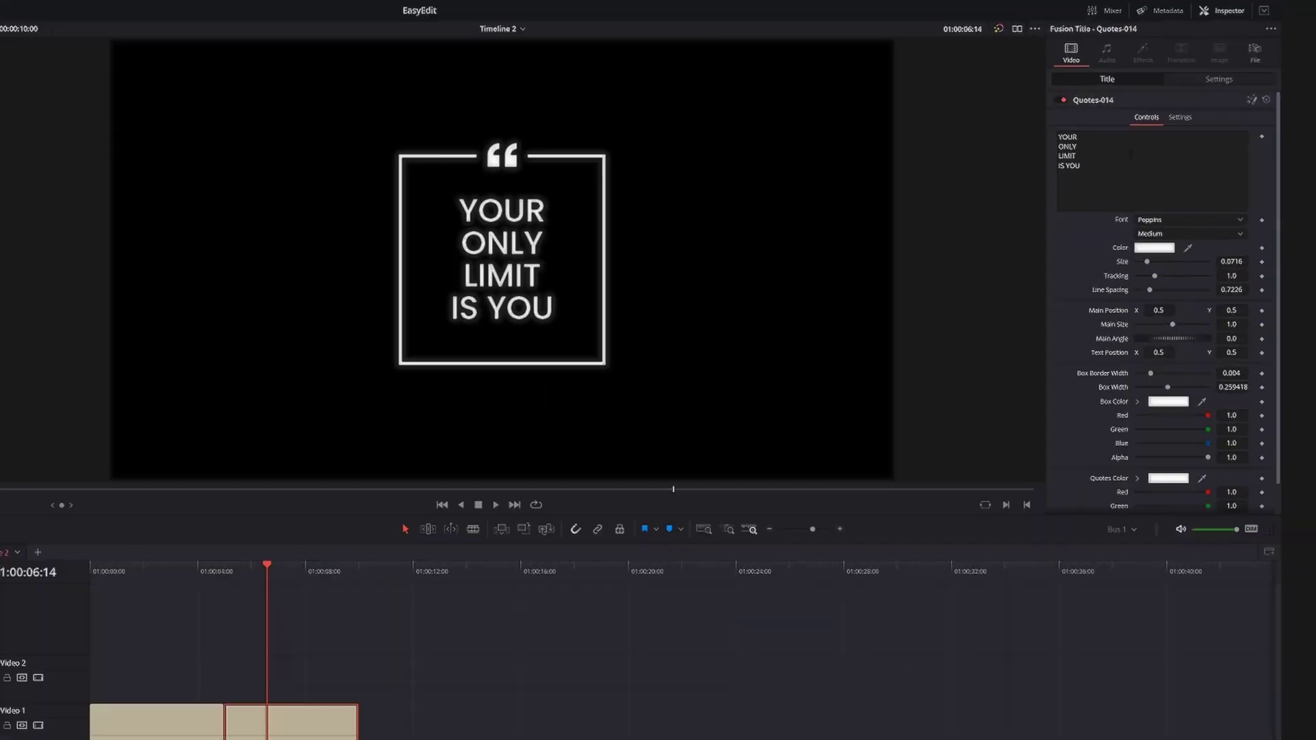
# Enable Character Level Styling on the Quotes-014 text and open the title in Fusion.
pyautogui.rightClick(1166, 148)
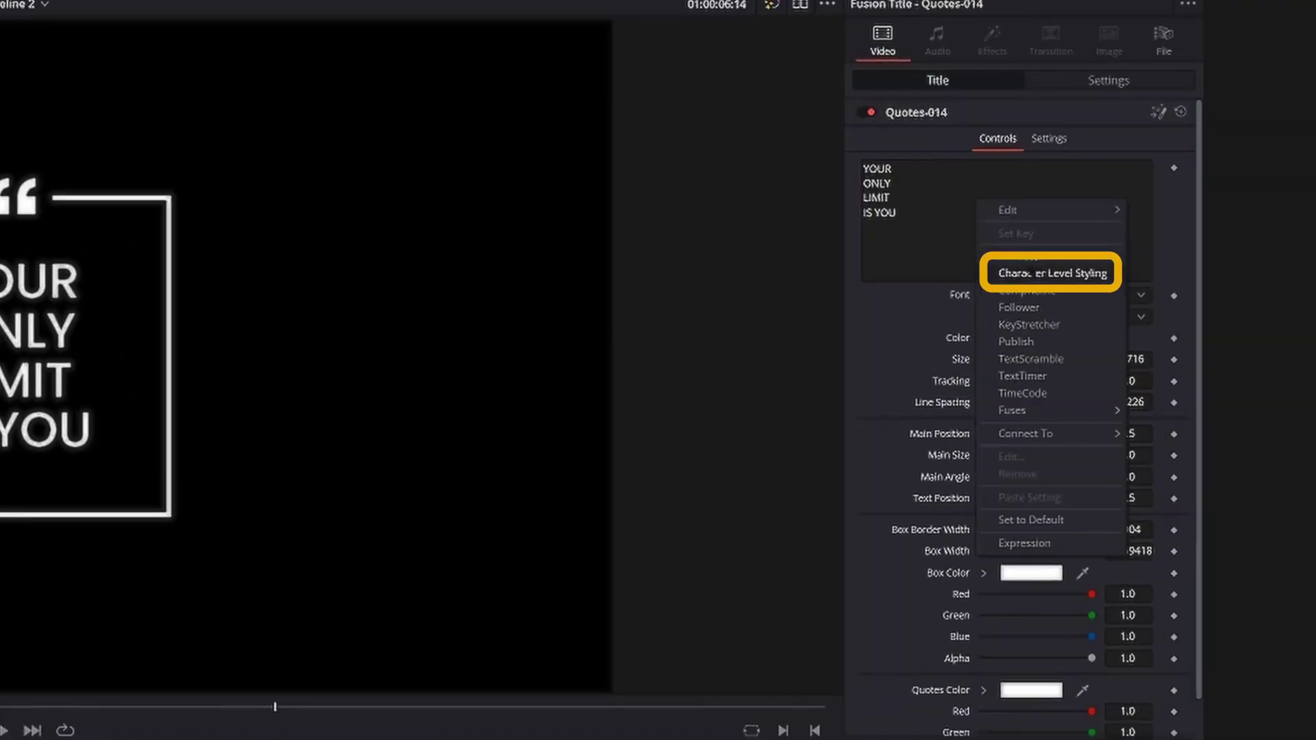
pyautogui.click(1031, 273)
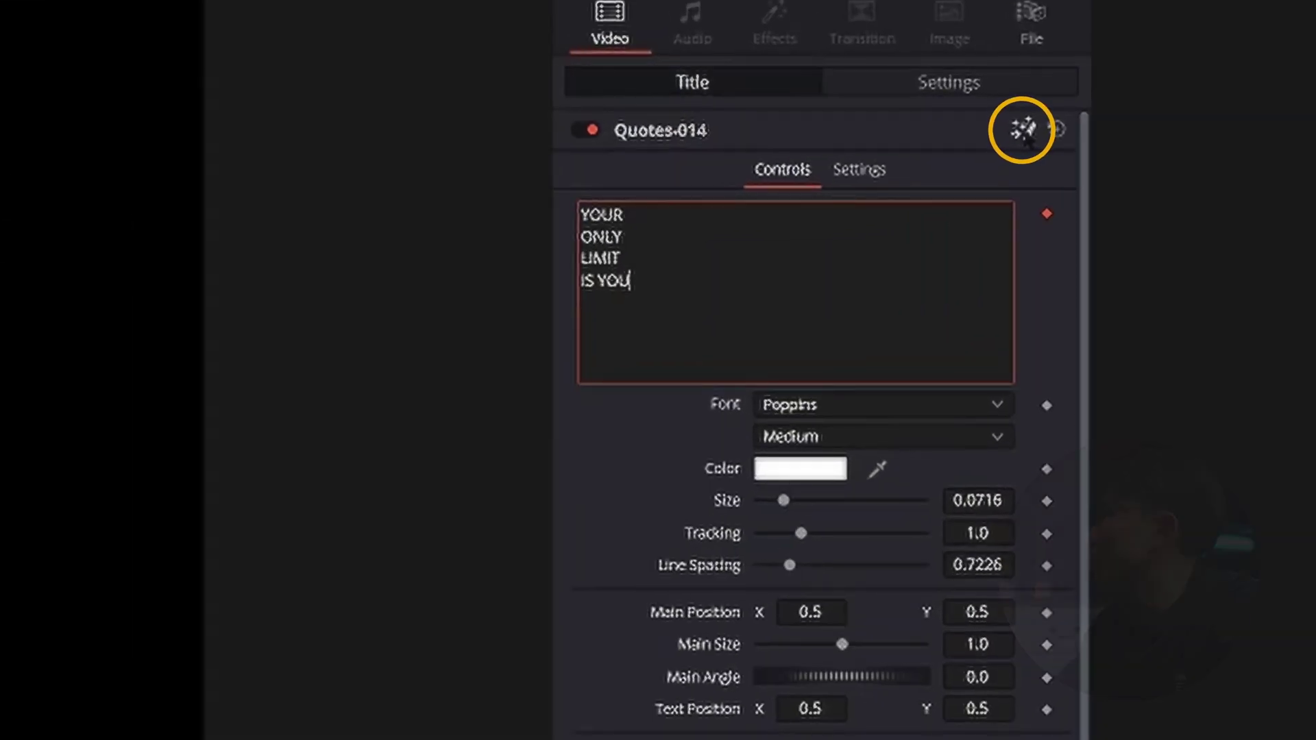
pyautogui.click(1022, 129)
pyautogui.click(158, 565)
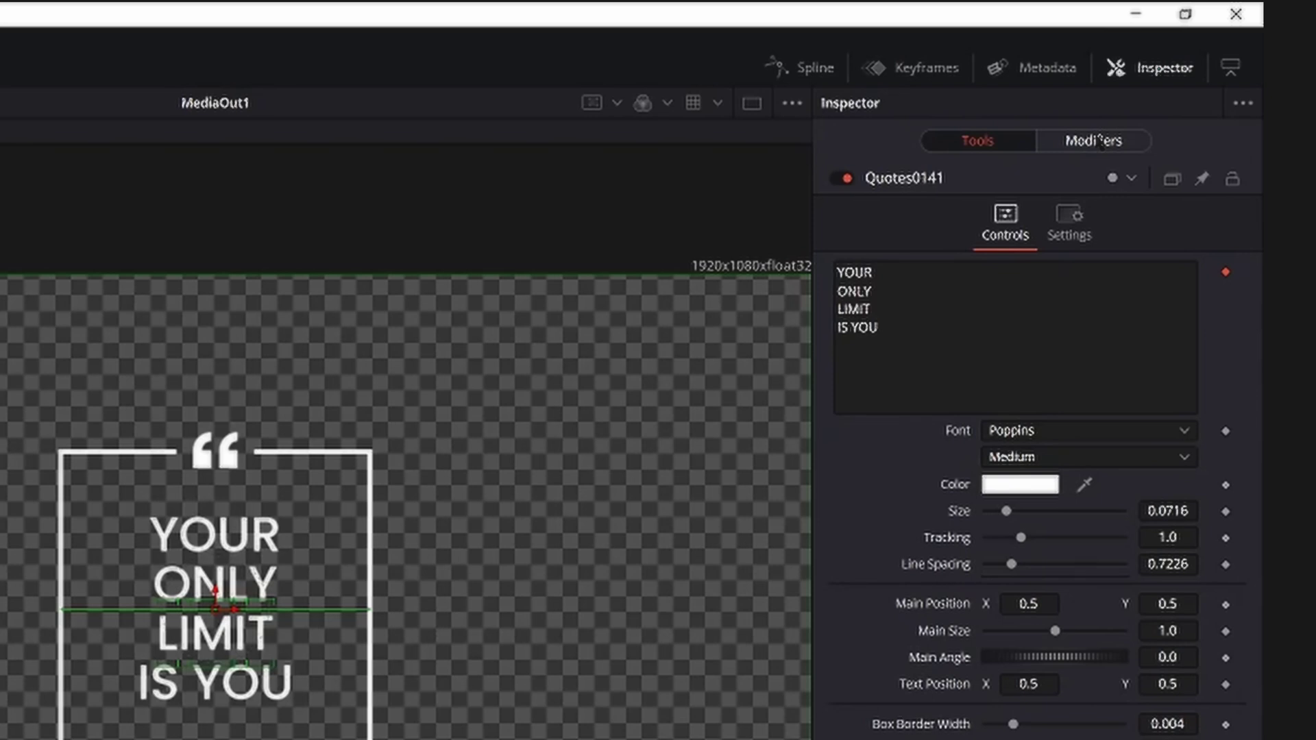
# Colour the word LIMIT yellow in the character styling controls.
pyautogui.click(1096, 140)
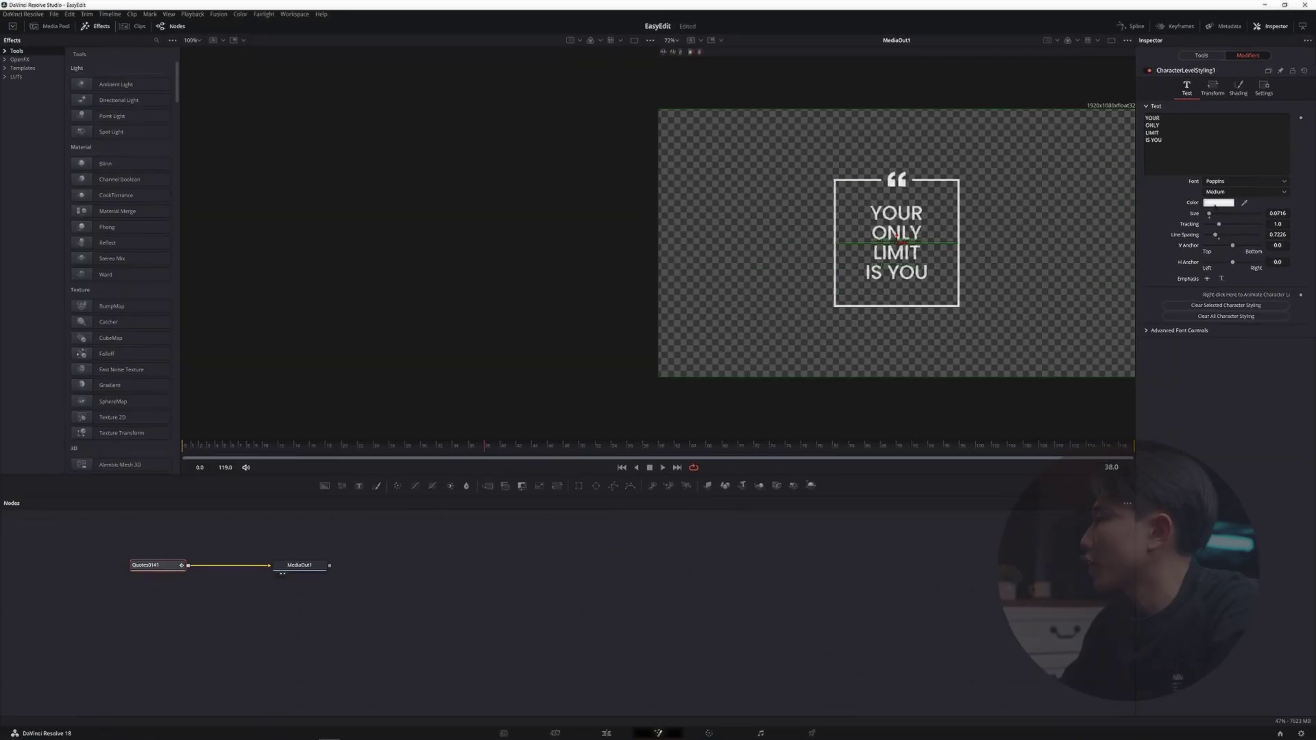
pyautogui.click(1018, 511)
pyautogui.moveTo(801, 396); pyautogui.dragTo(821, 387)
pyautogui.click(835, 529)
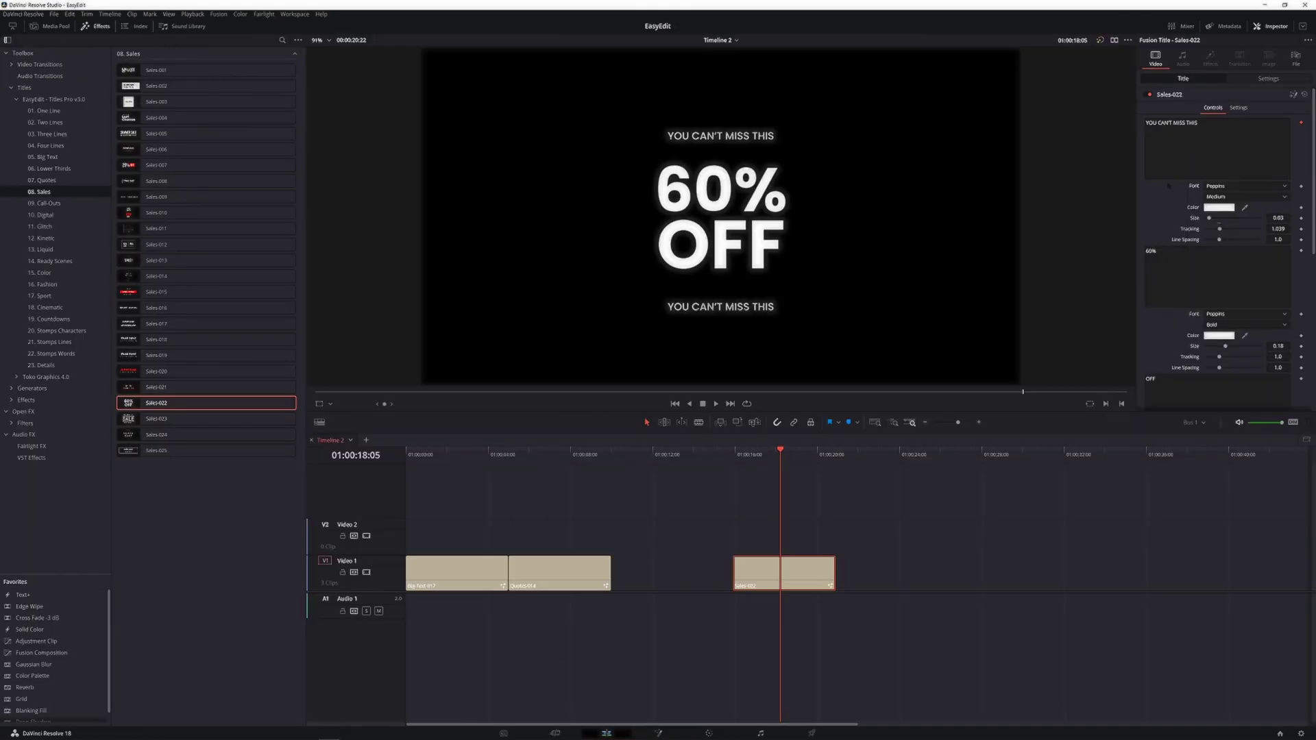
pyautogui.rightClick(1170, 156)
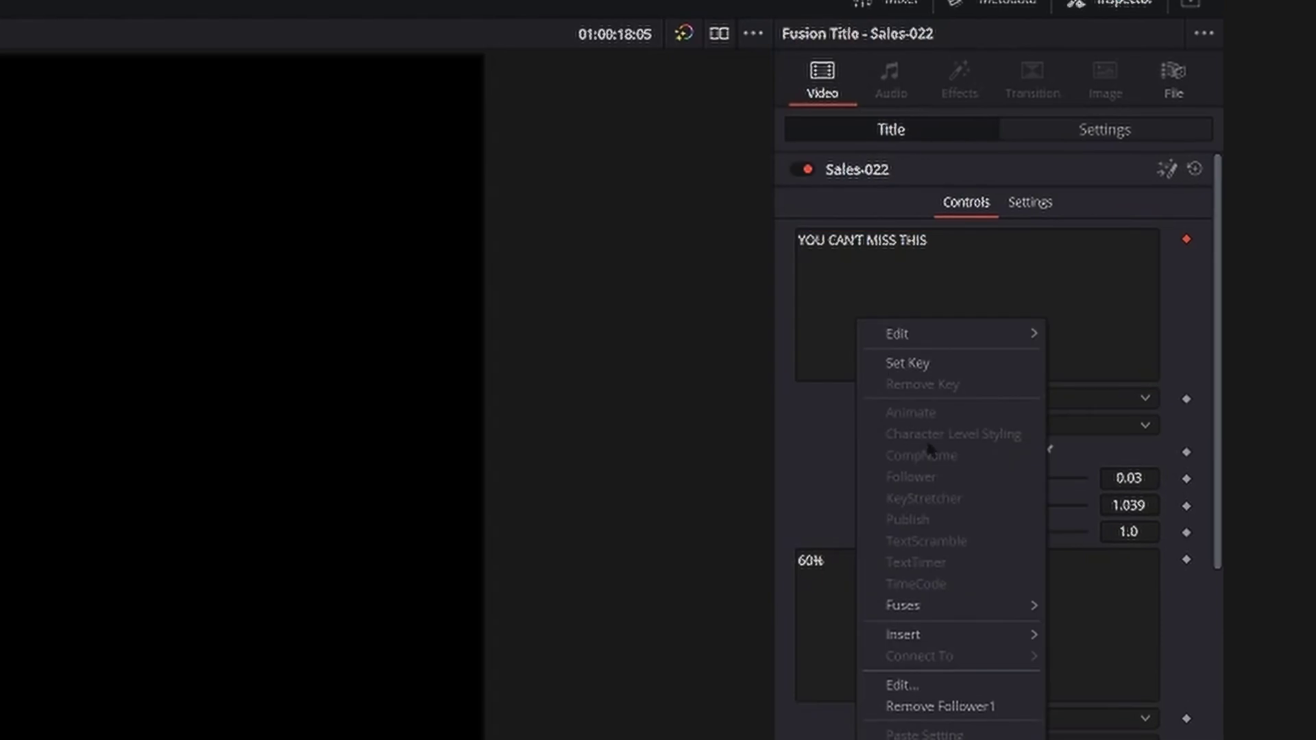
# Nest Big-Text-017 into a compound clip and change the speed of its middle piece.
pyautogui.moveTo(903, 634)
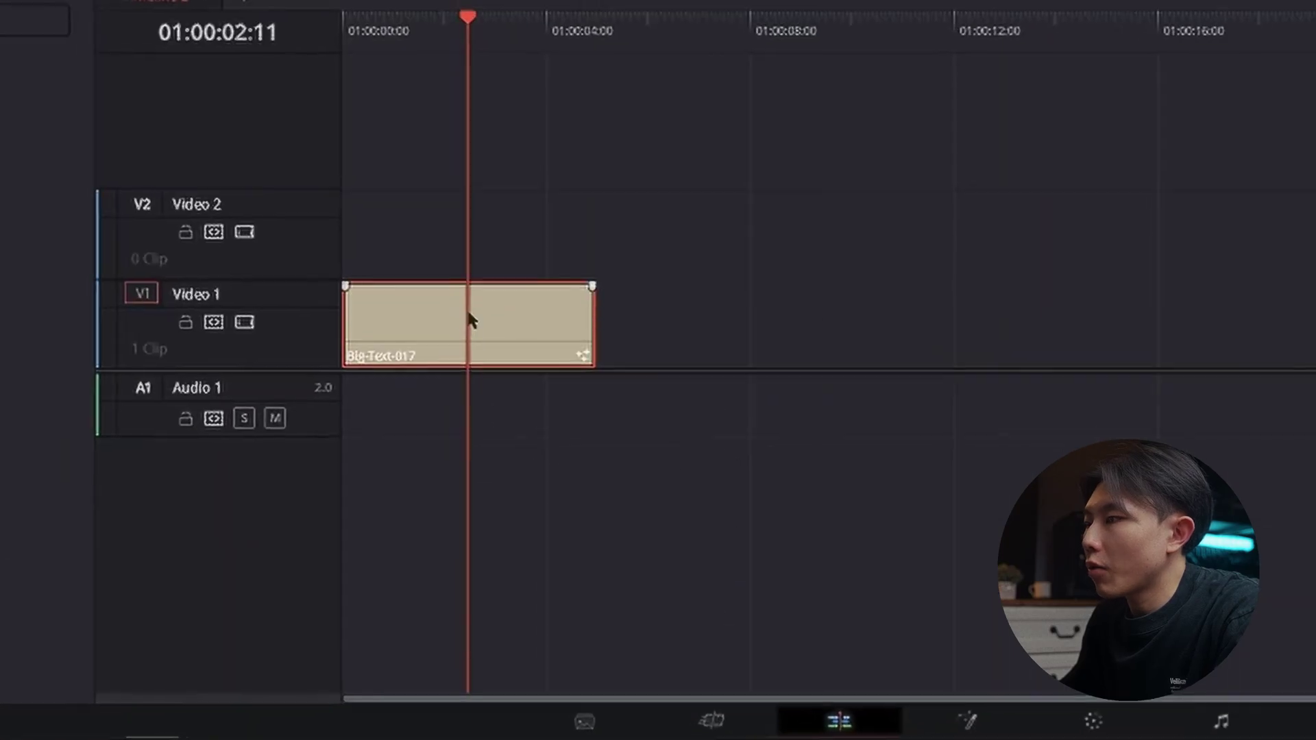
pyautogui.rightClick(470, 318)
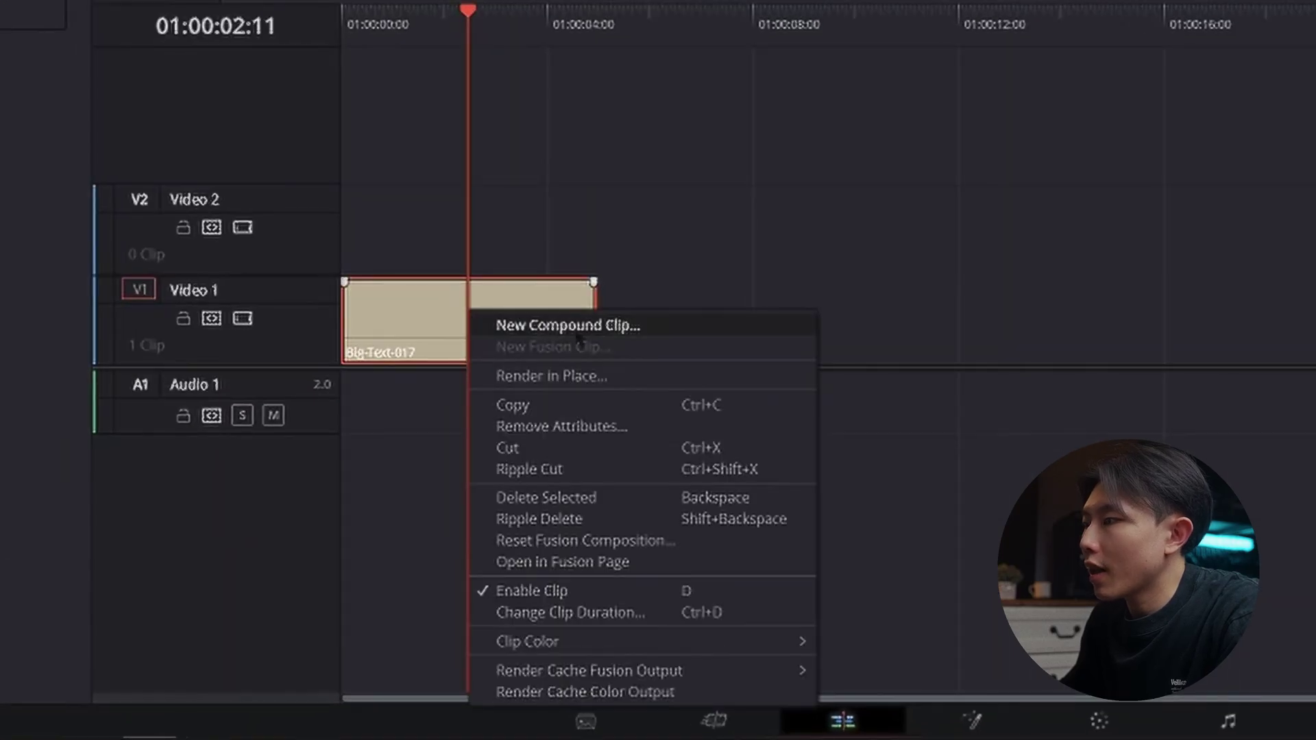
pyautogui.click(568, 325)
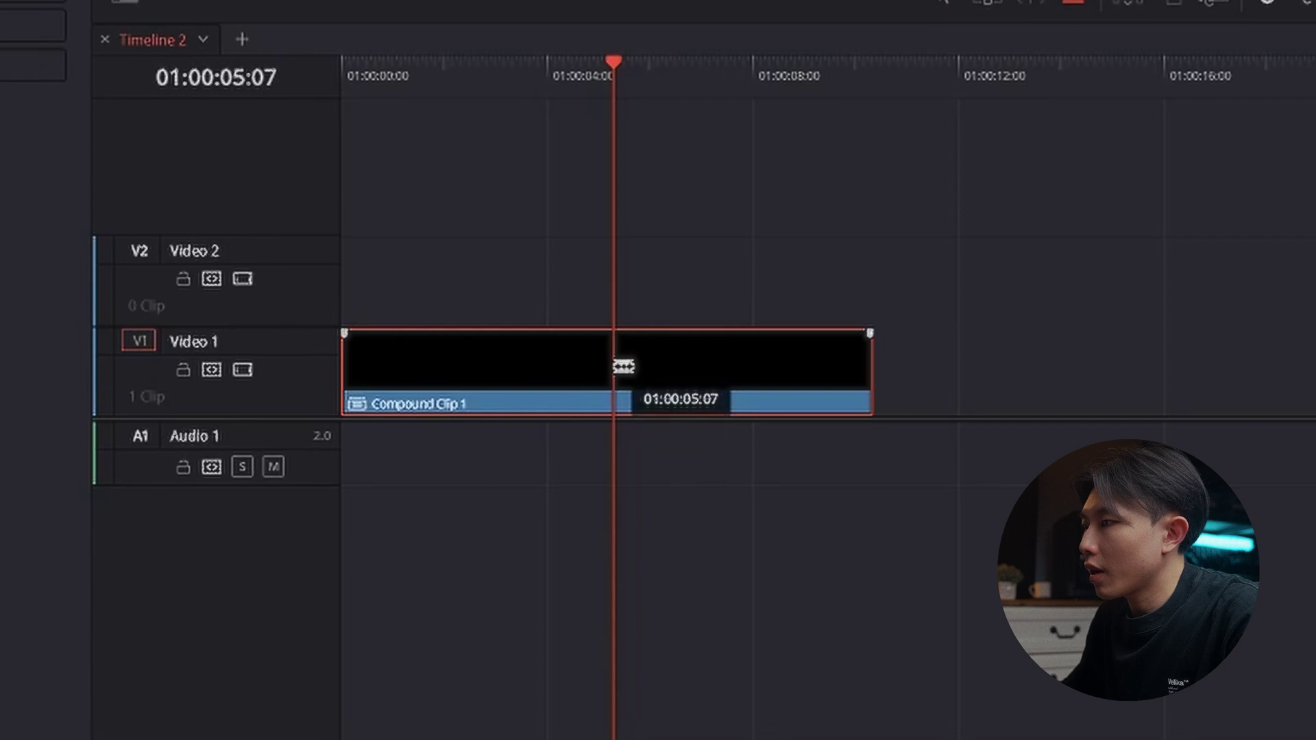
pyautogui.click(754, 359)
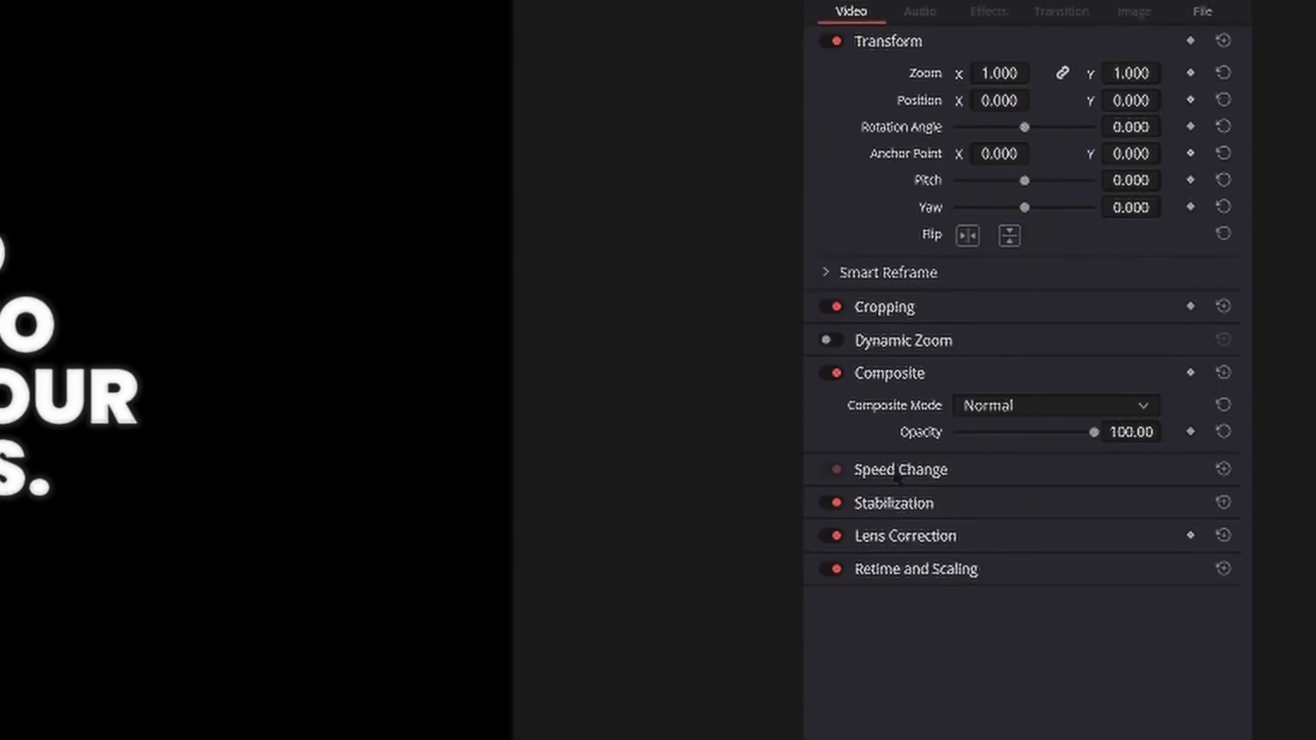
pyautogui.click(900, 575)
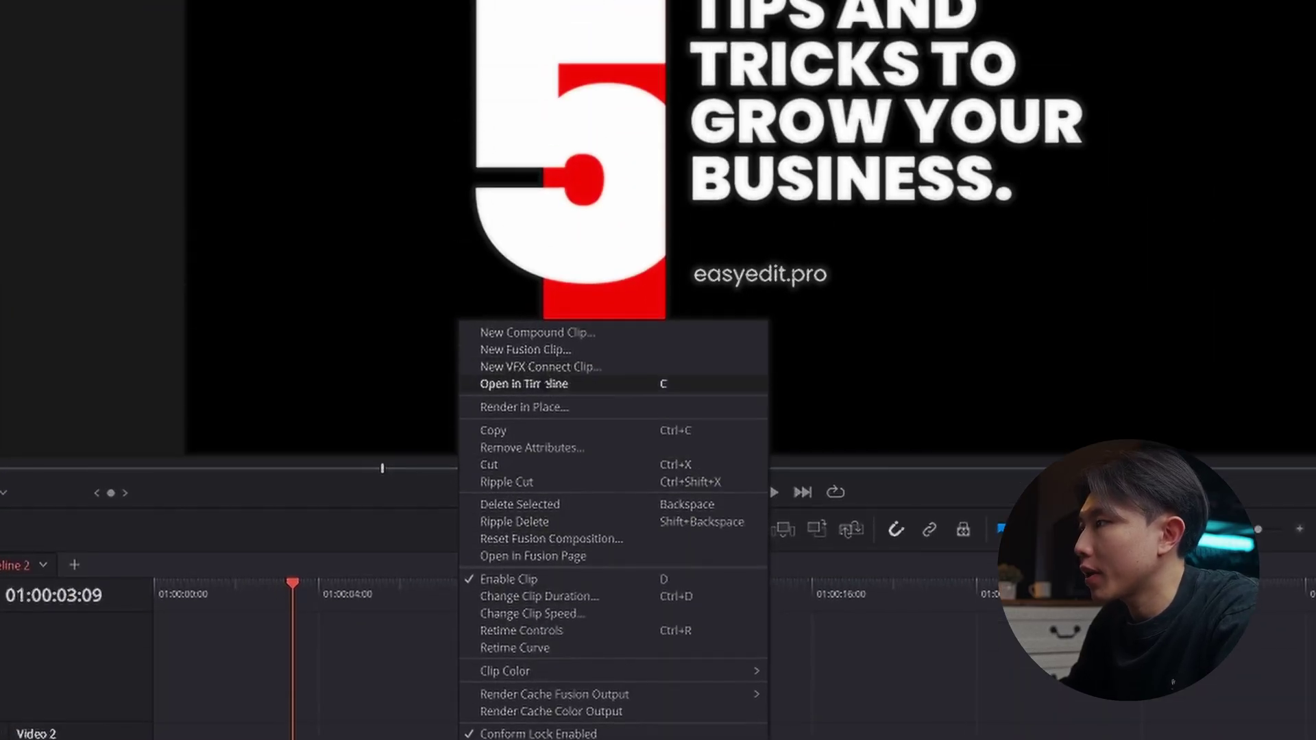
# Open Compound Clip 1, then browse the Quotes and Call-Outs title categories.
pyautogui.click(524, 140)
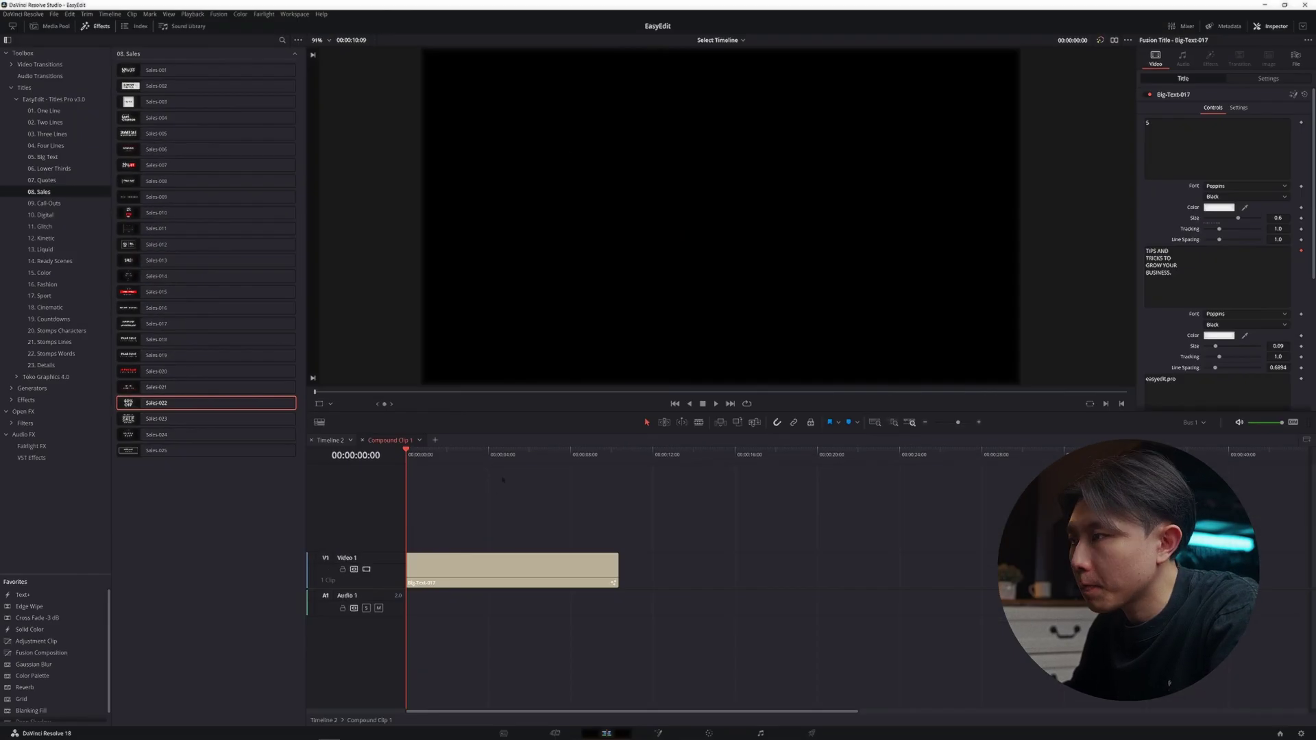
pyautogui.click(46, 180)
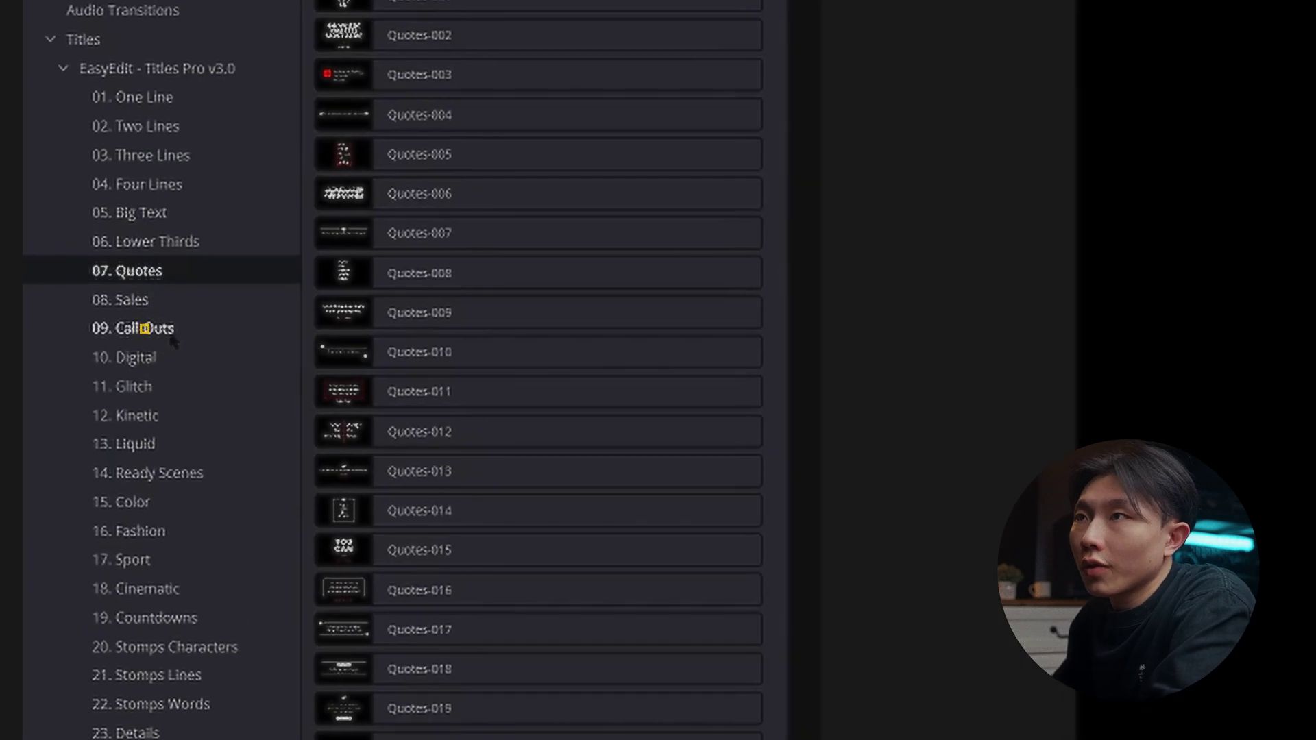
pyautogui.click(171, 337)
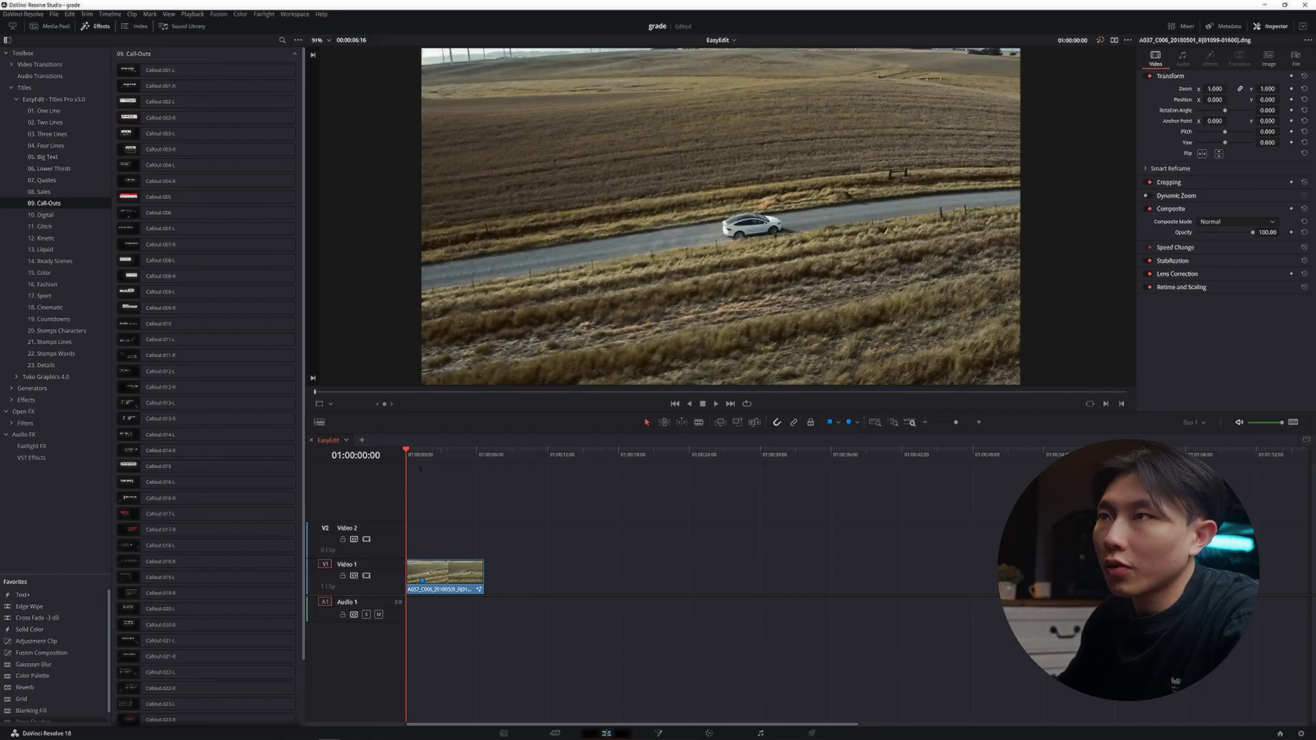
# Switch to the Fusion page and insert a Tracker node found by searching 'tracker'.
pyautogui.hotkey('shift', '5')
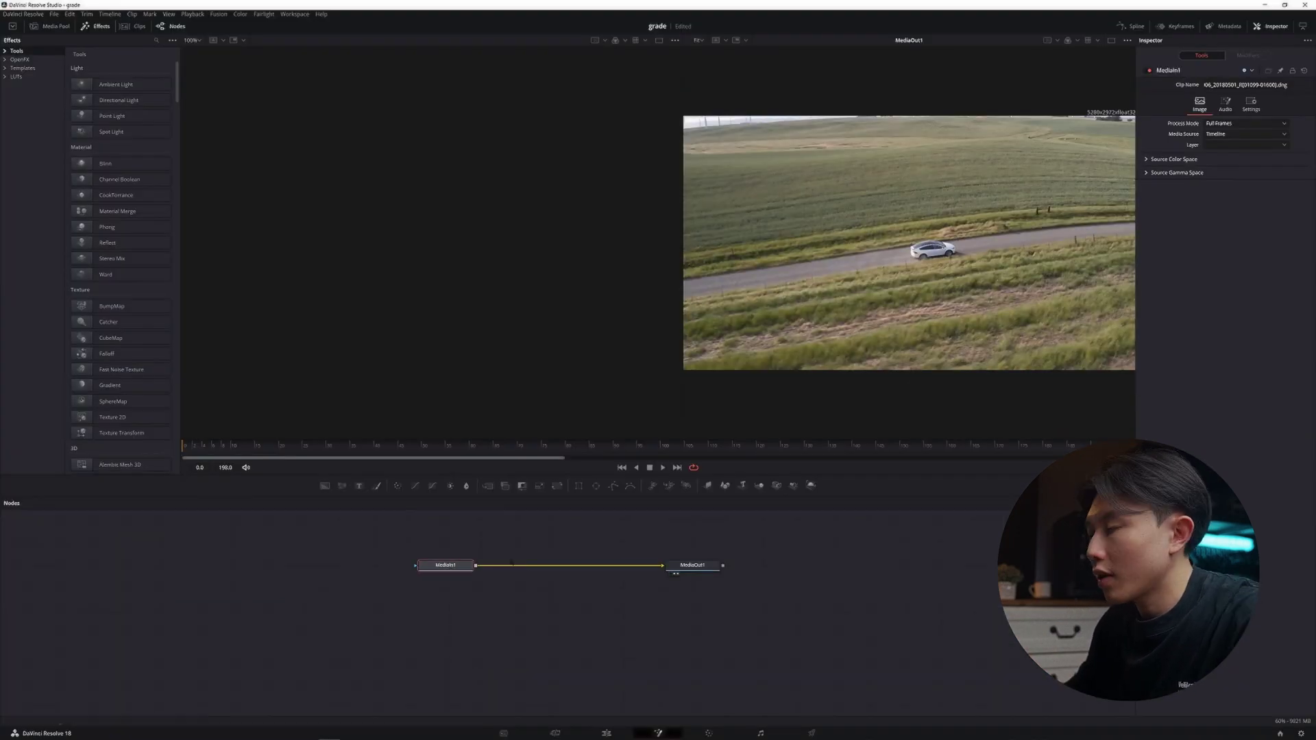
pyautogui.hotkey('shift', 'space')
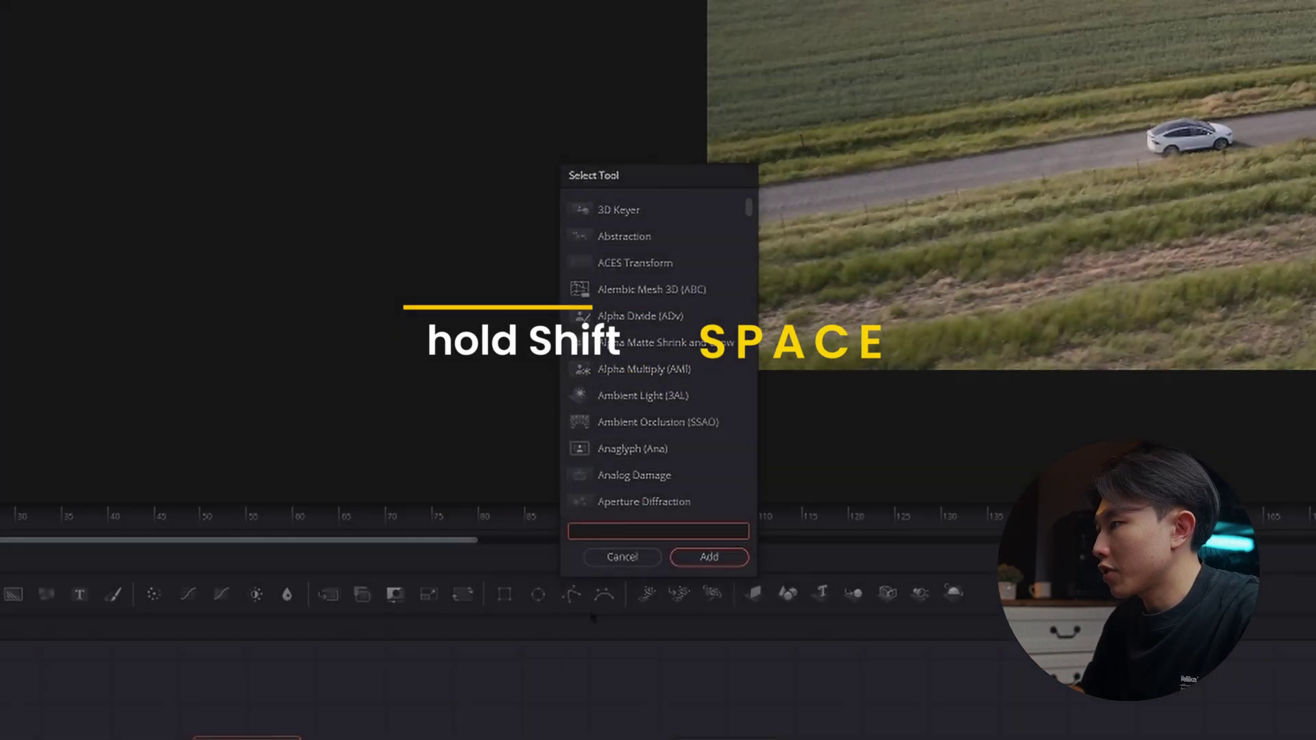
pyautogui.write('tracker')
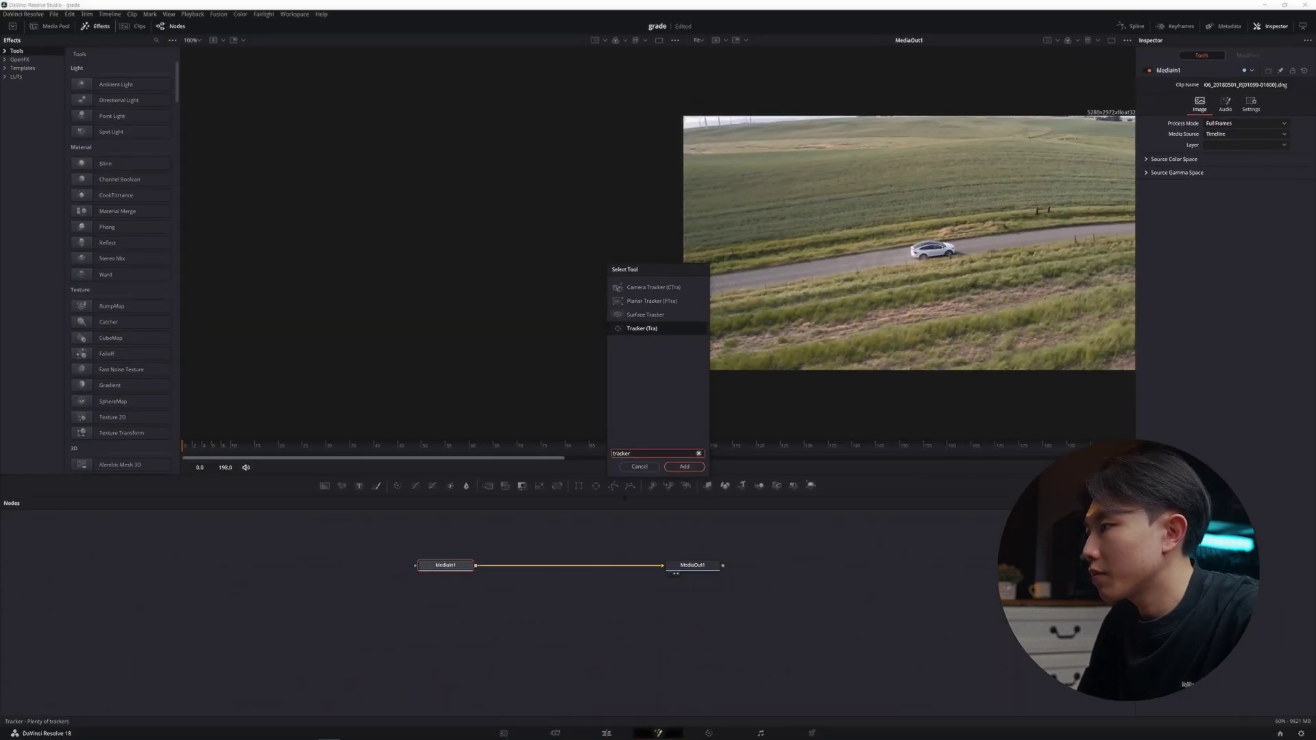
pyautogui.press('Return')
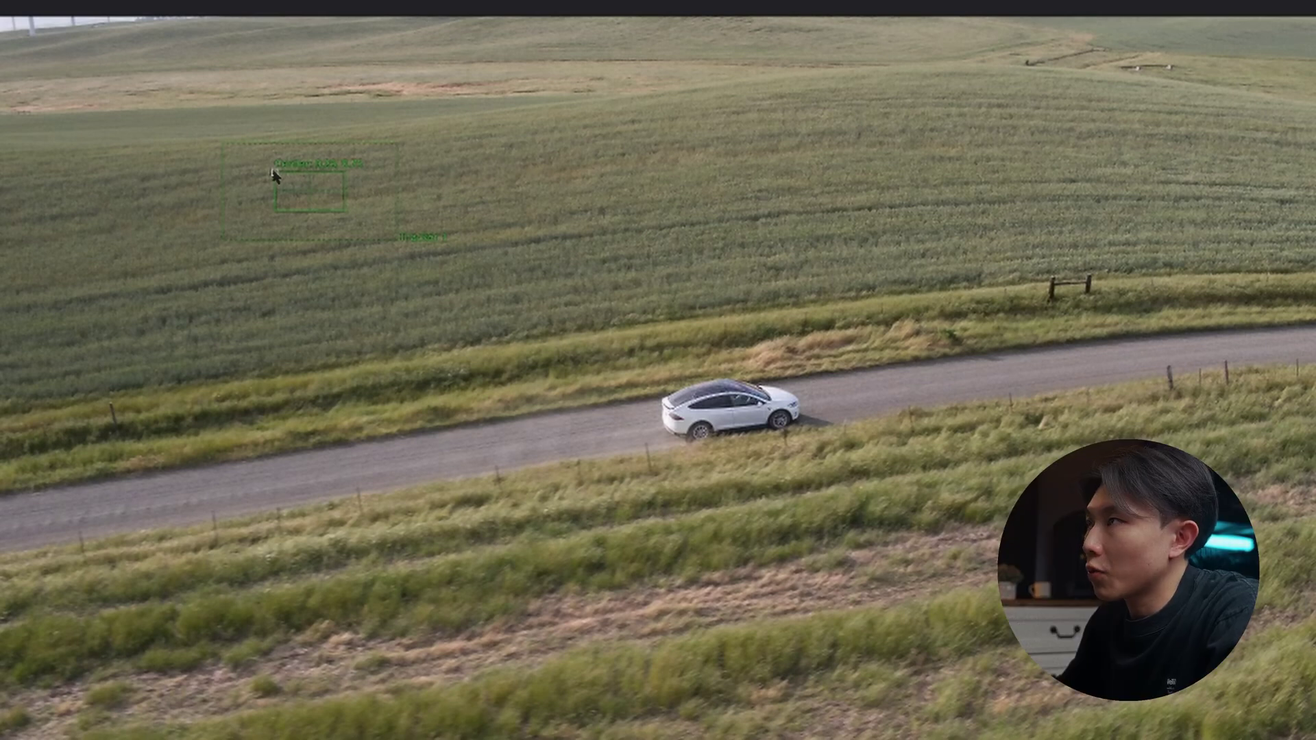
# Place the tracker on the white car's roof, tighten the pattern, and track forward.
pyautogui.moveTo(274, 175); pyautogui.dragTo(677, 378)
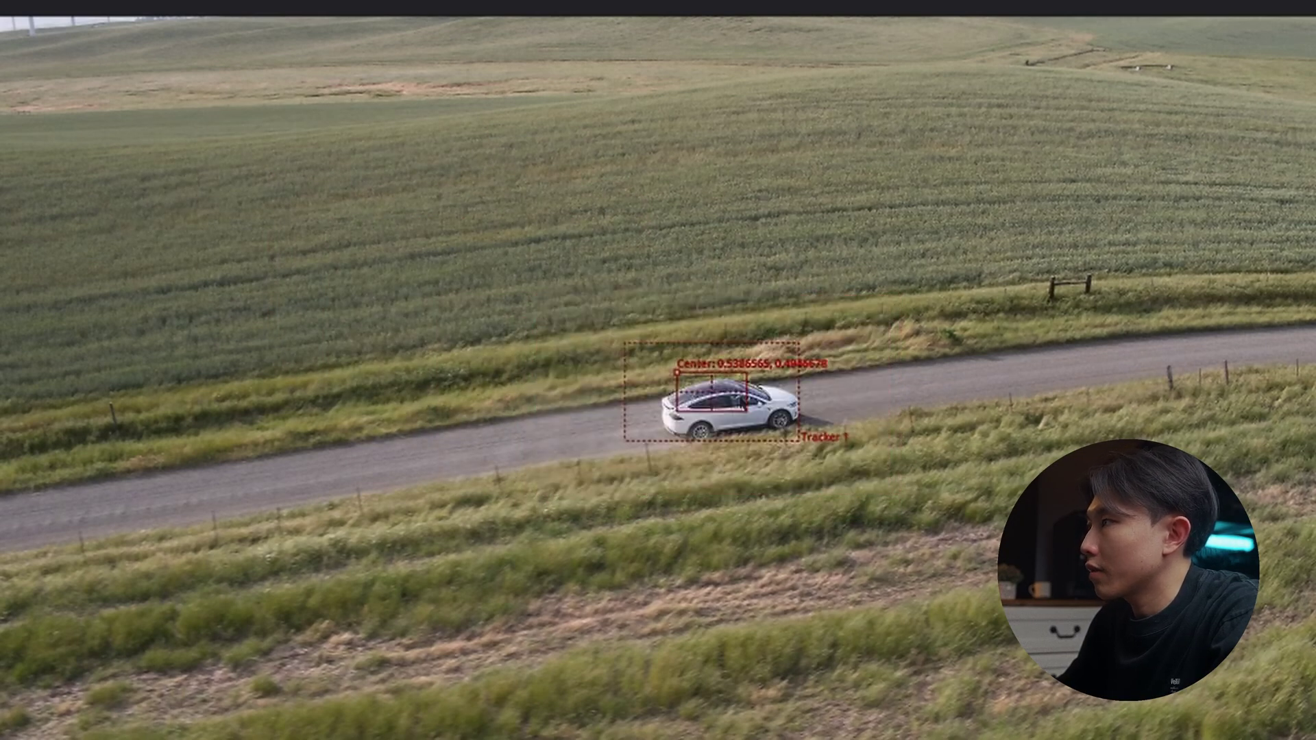
pyautogui.moveTo(748, 415); pyautogui.dragTo(732, 408)
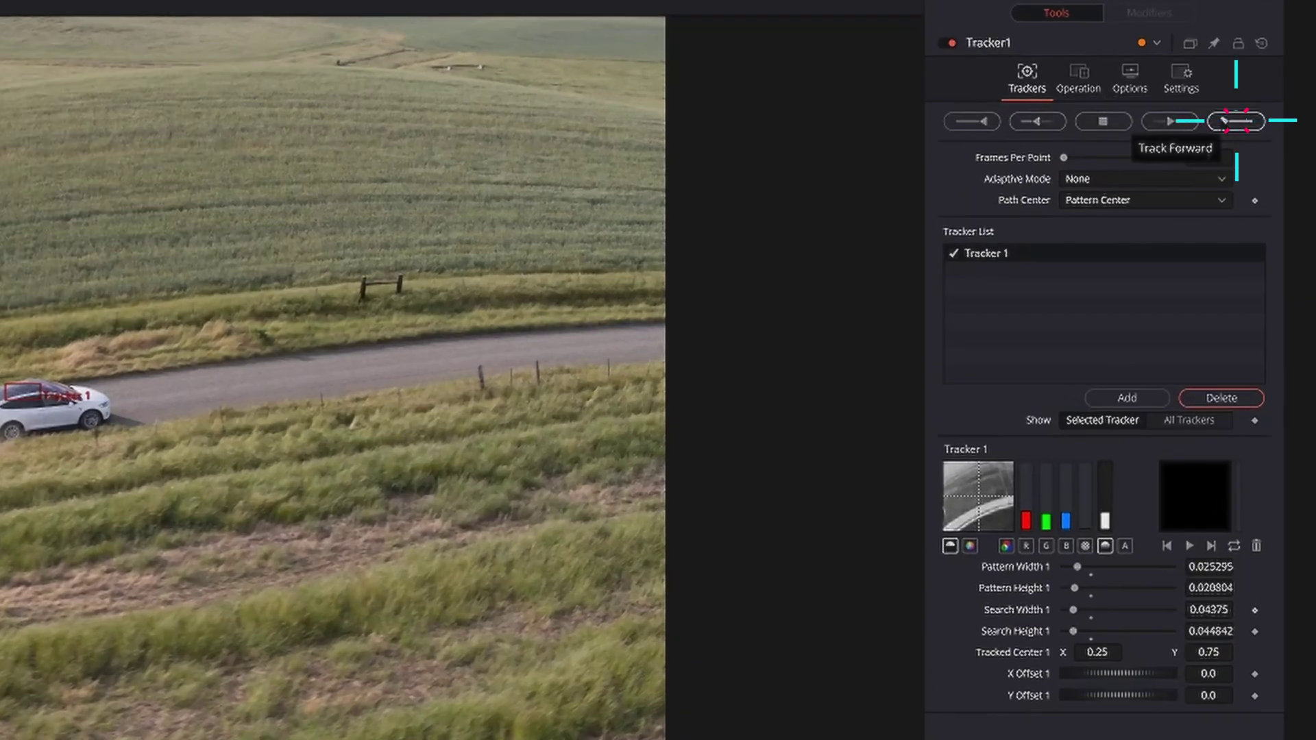
pyautogui.click(1234, 120)
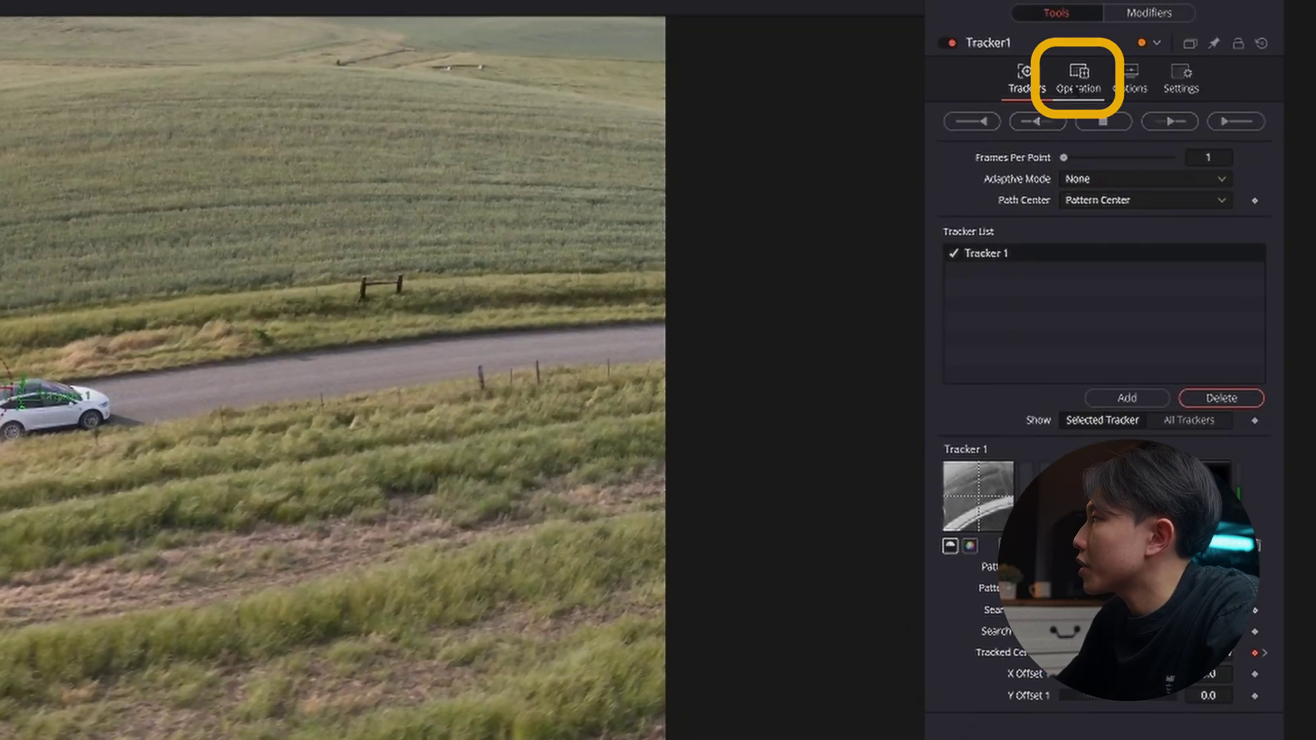
# Set the Tracker1 operation to Match Move.
pyautogui.click(1212, 87)
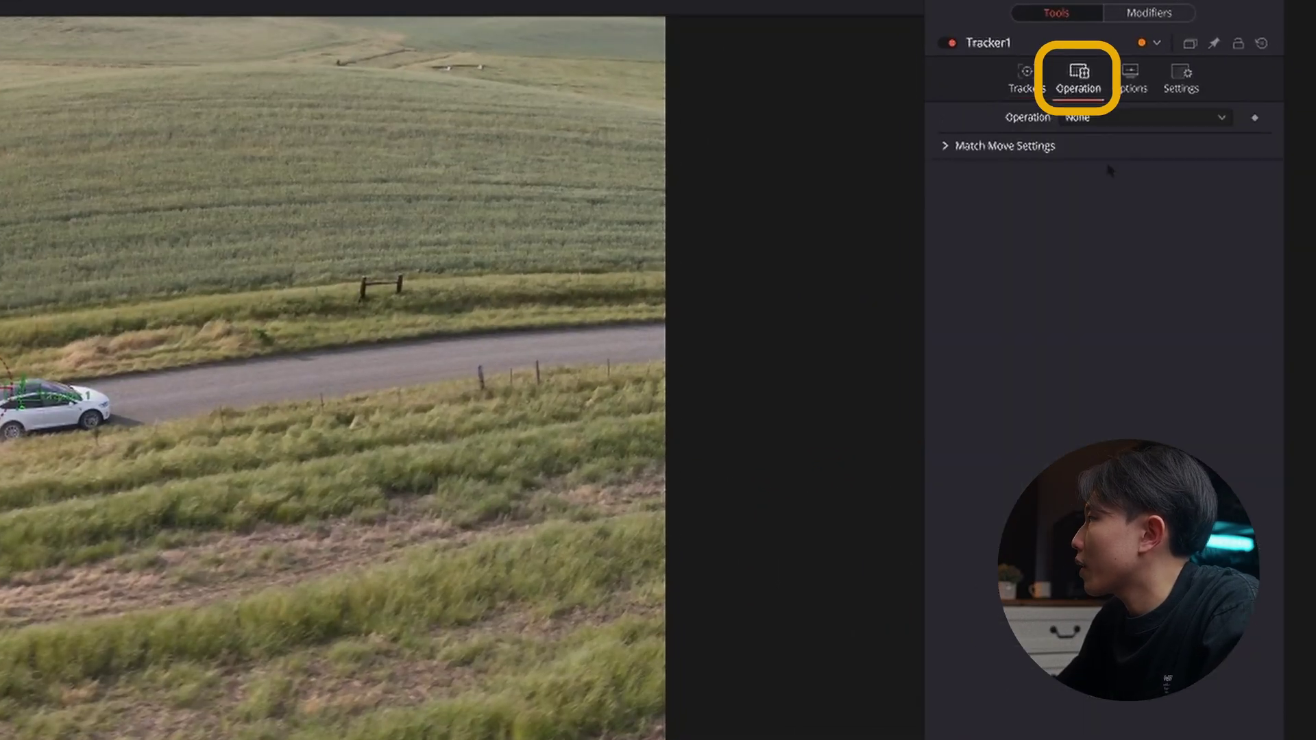
pyautogui.click(1148, 117)
pyautogui.click(1129, 159)
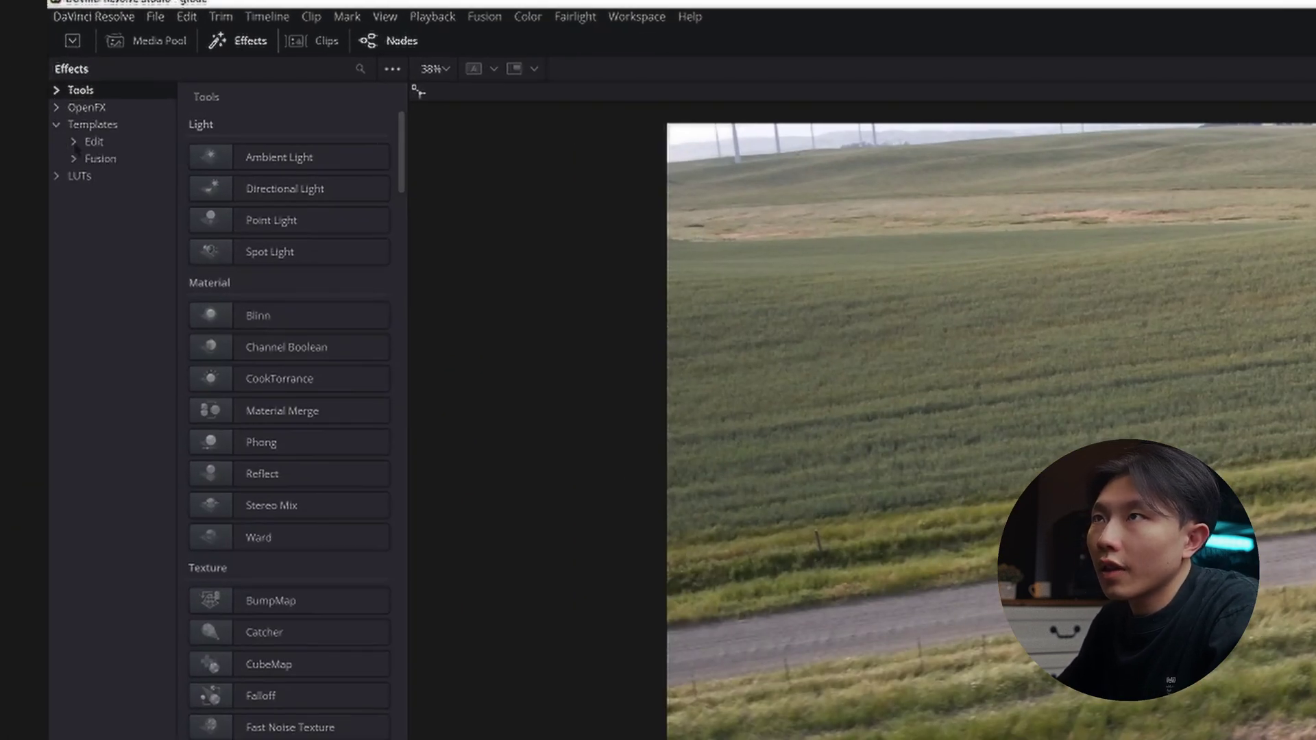
# Add the Callout-022-L template, shrink it to 0.44 and place it above-left of the car.
pyautogui.click(192, 398)
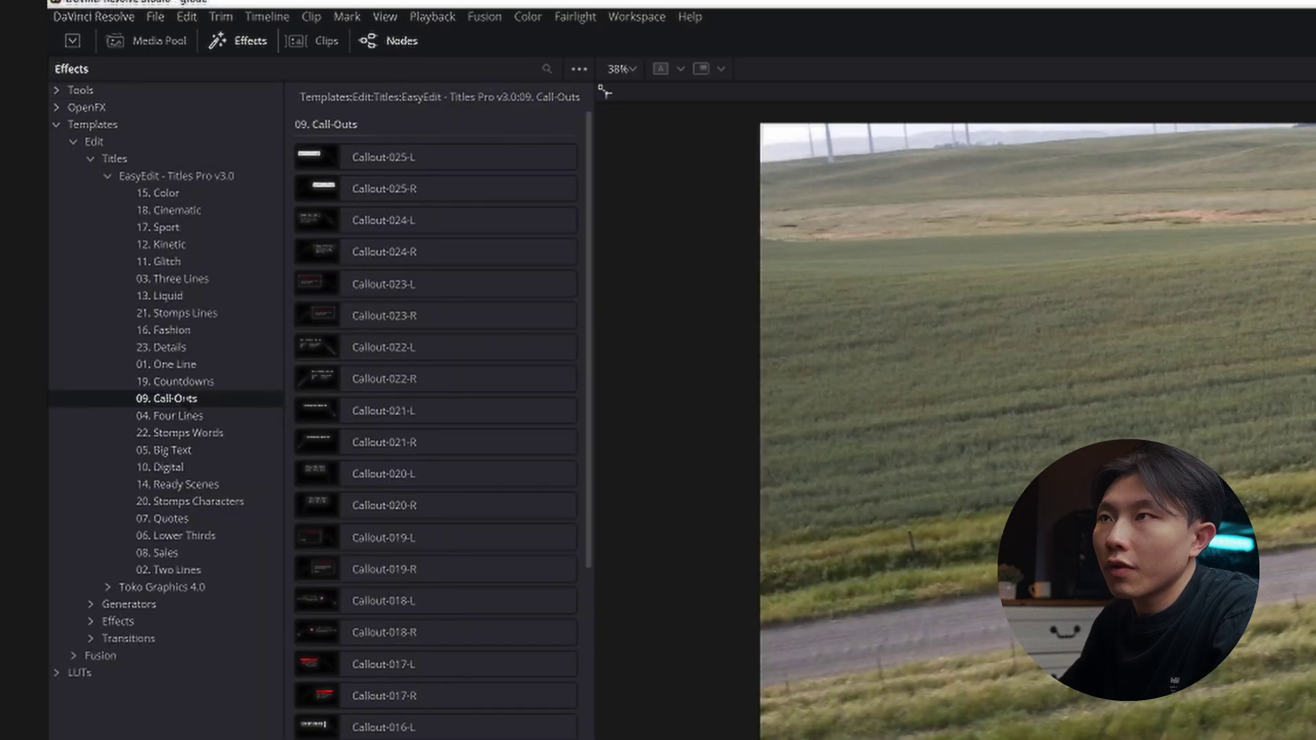
pyautogui.click(370, 347)
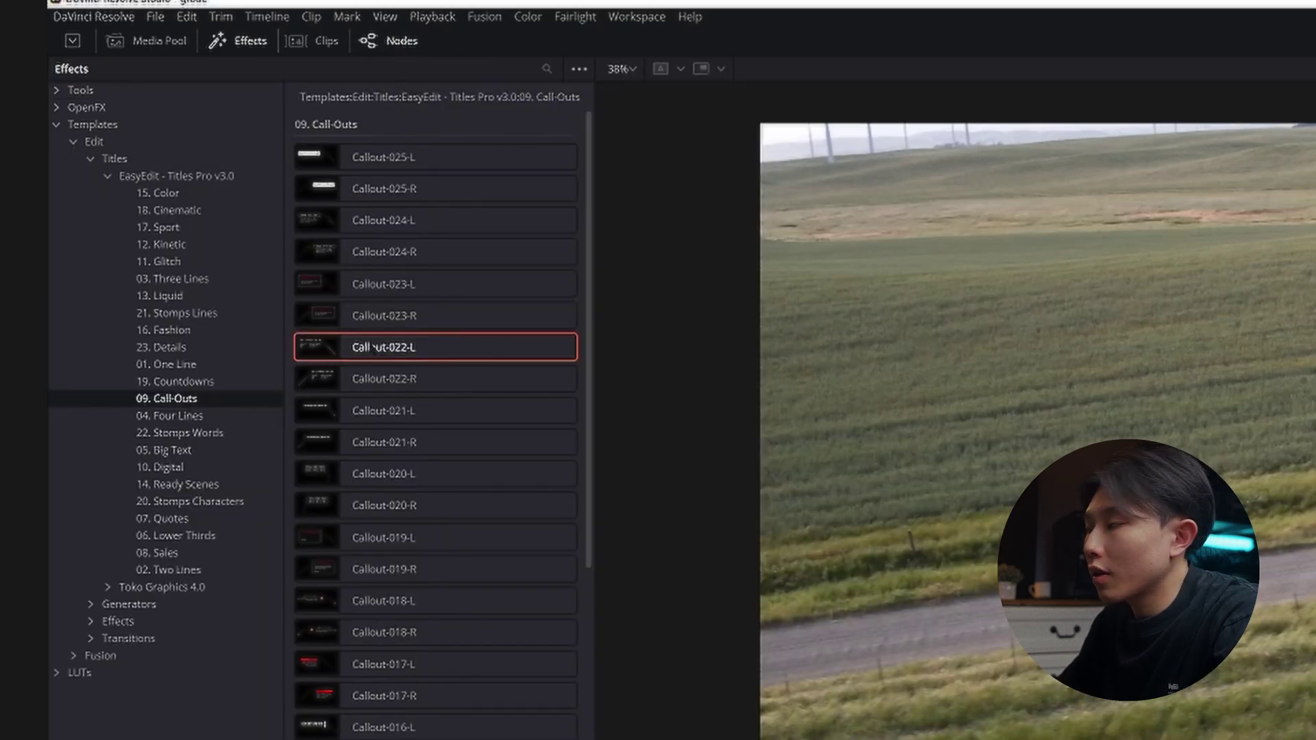
pyautogui.moveTo(373, 346); pyautogui.dragTo(869, 736)
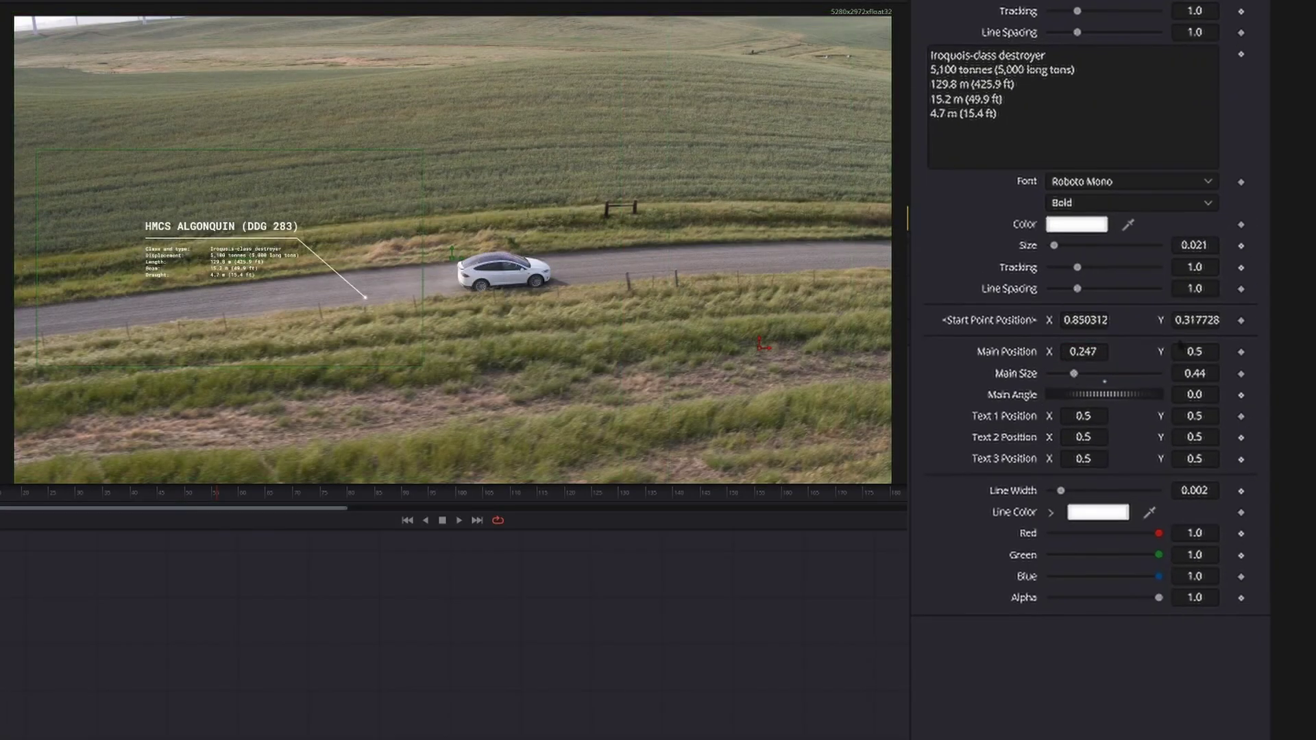
pyautogui.moveTo(1179, 345); pyautogui.dragTo(1199, 345)
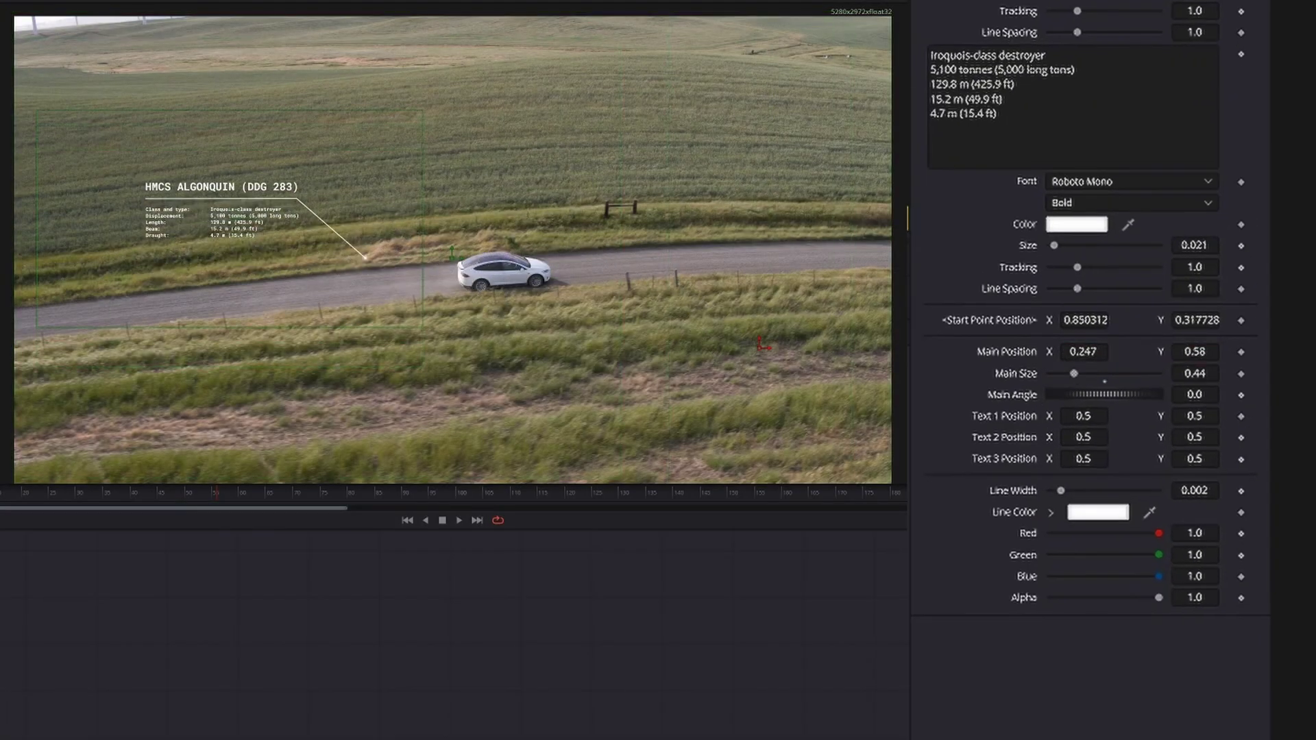
pyautogui.moveTo(1083, 351); pyautogui.dragTo(1103, 351)
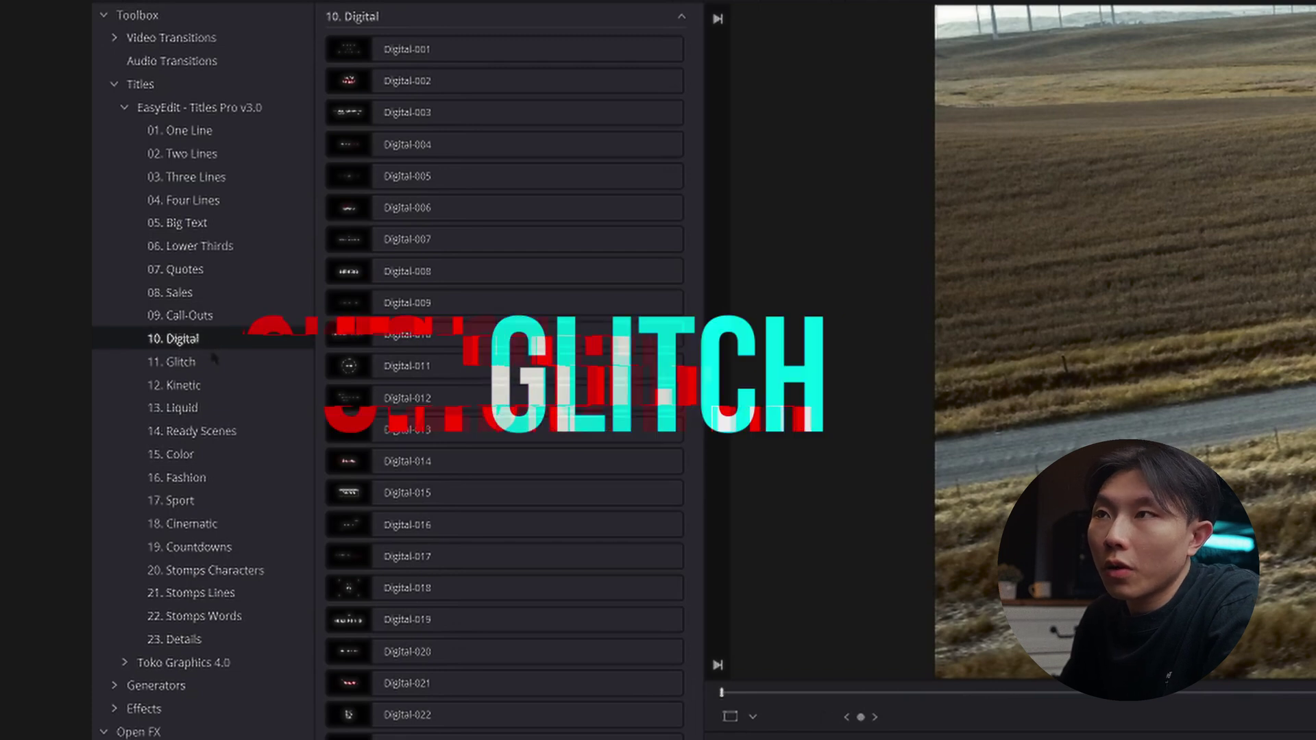
# Preview the Glitch and Sport title categories and skip ahead to the countdown title.
pyautogui.click(174, 362)
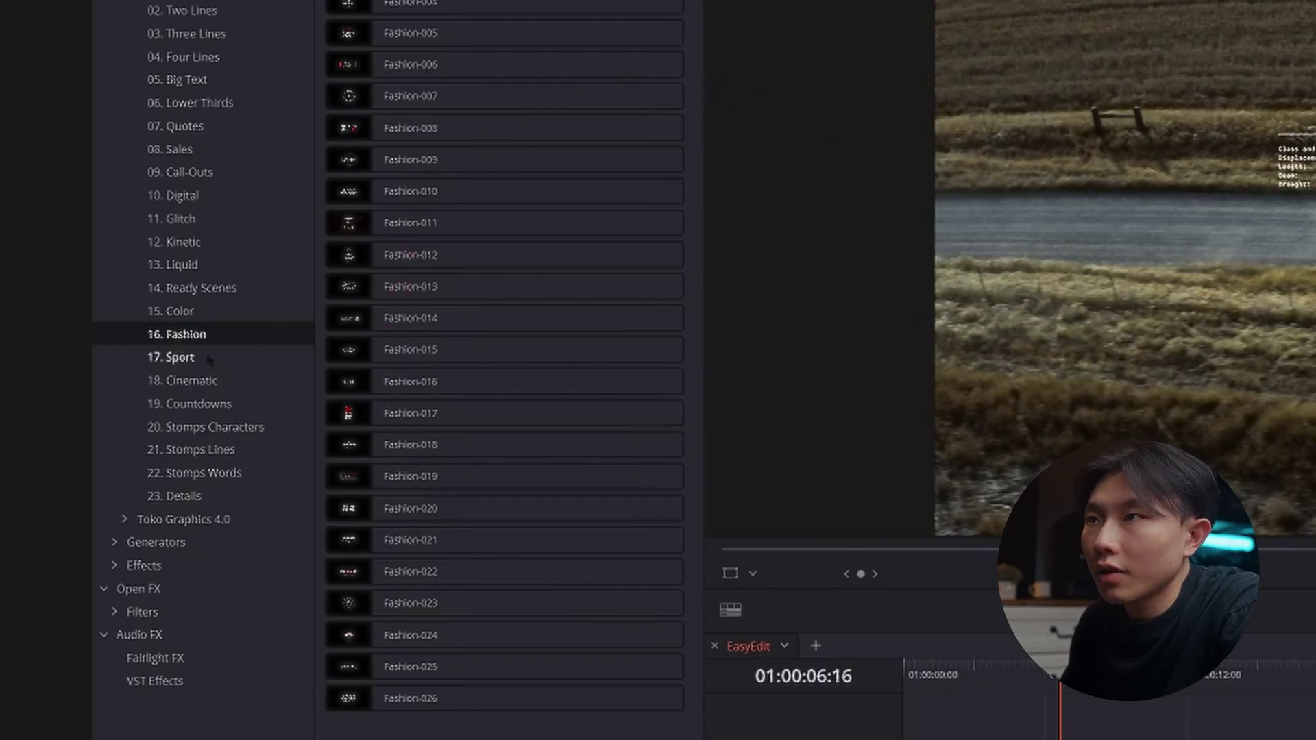
pyautogui.click(197, 361)
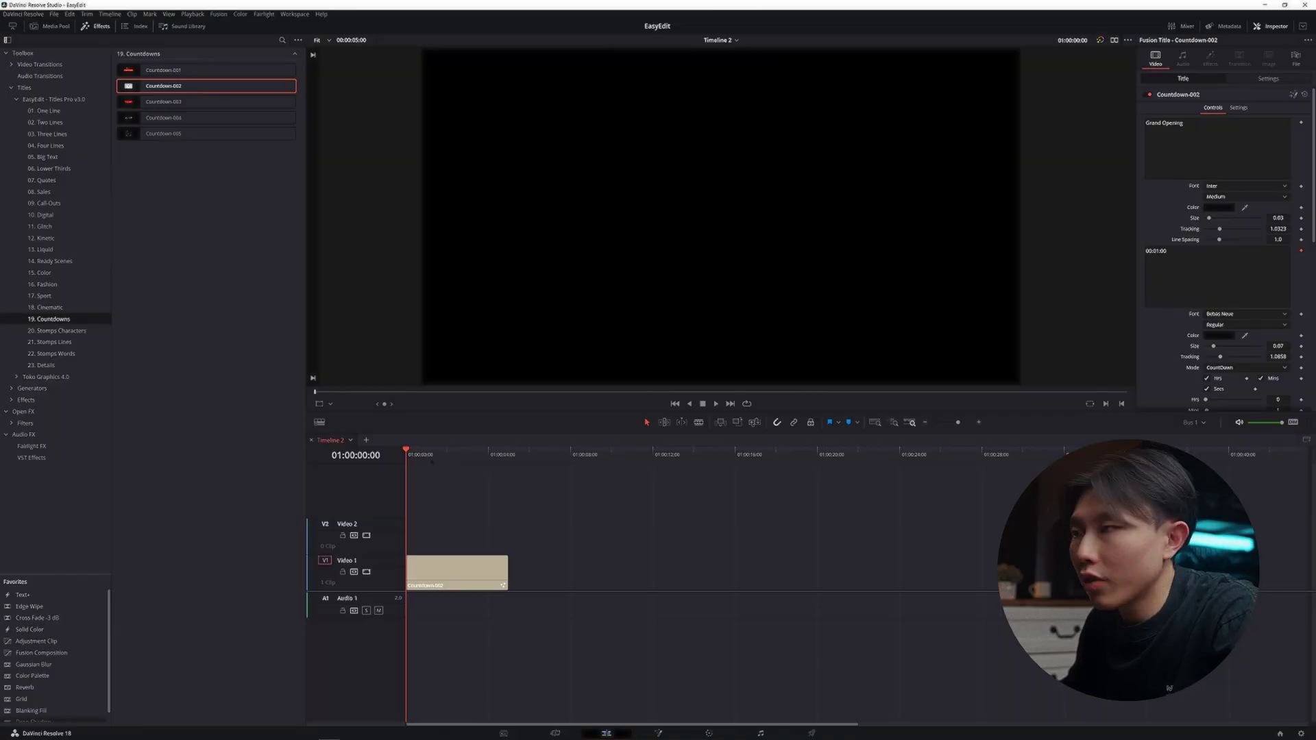
pyautogui.click(432, 461)
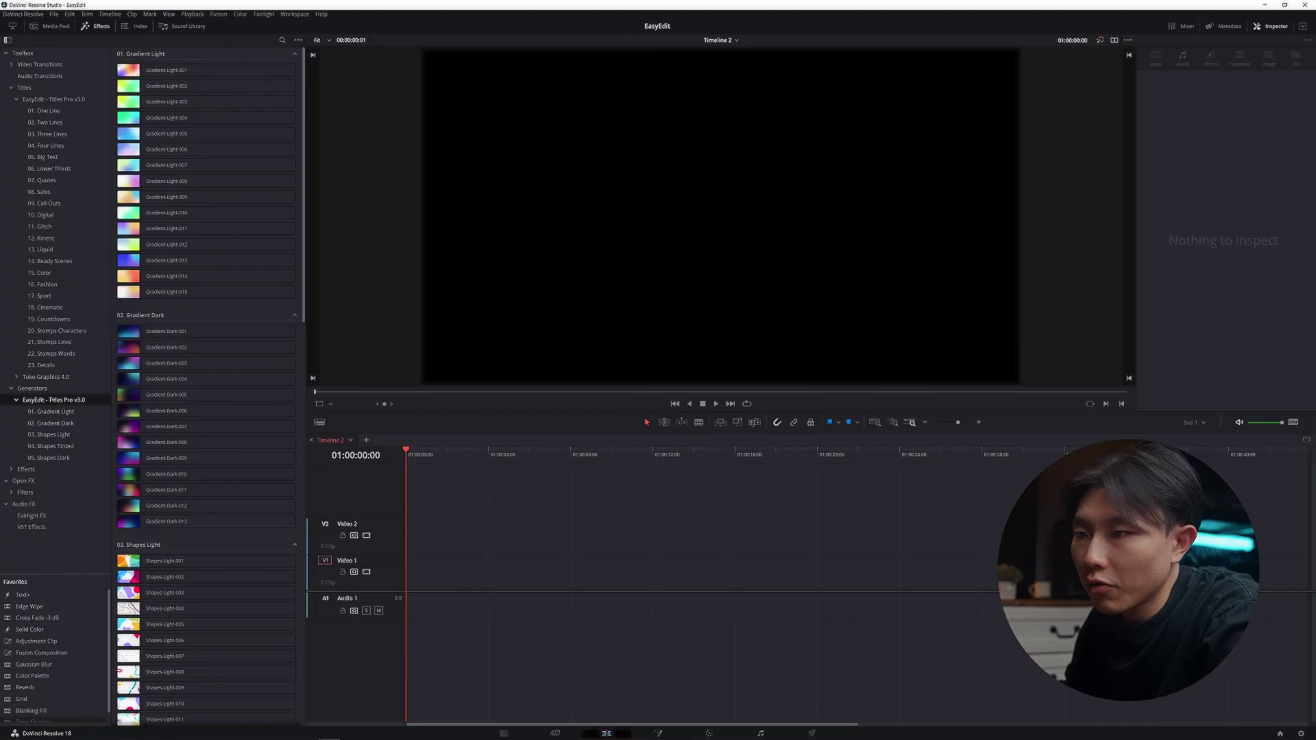
# Add Shapes-Light-014 from the Shapes Light generators to Video 1.
pyautogui.click(16, 400)
pyautogui.click(81, 331)
pyautogui.click(156, 401)
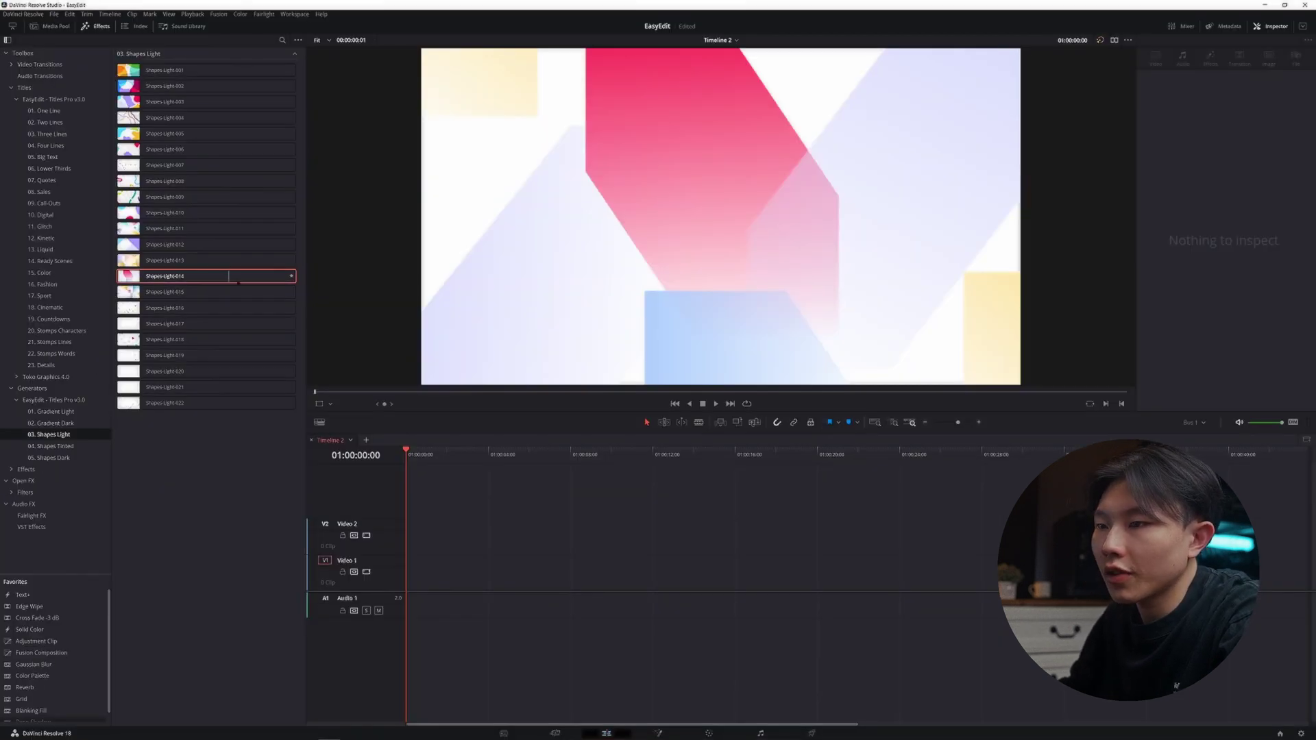
pyautogui.moveTo(238, 282); pyautogui.dragTo(412, 601)
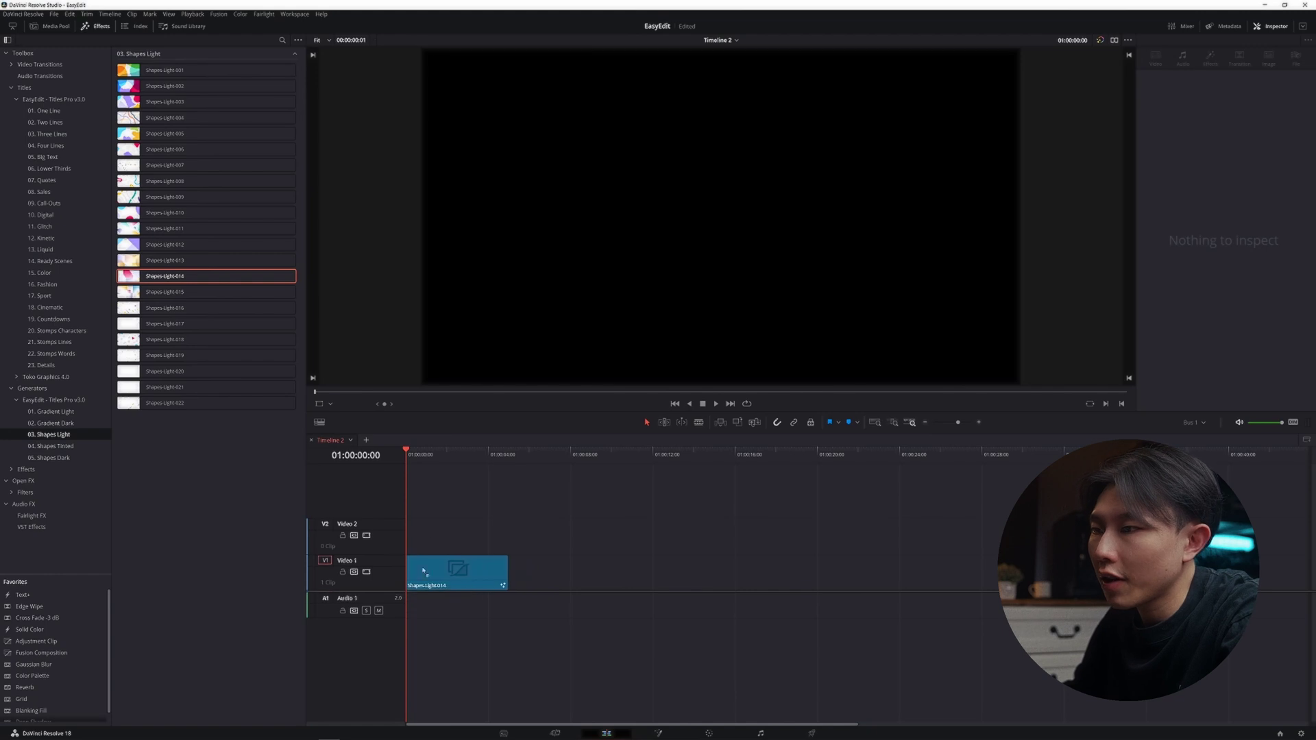
# Recolour the background with a colour preset and drag the clip's right edge to extend it.
pyautogui.click(423, 570)
pyautogui.moveTo(1218, 214)
pyautogui.mouseDown()
pyautogui.moveTo(1222, 235)
pyautogui.moveTo(1217, 218)
pyautogui.mouseUp()
pyautogui.click(1183, 153)
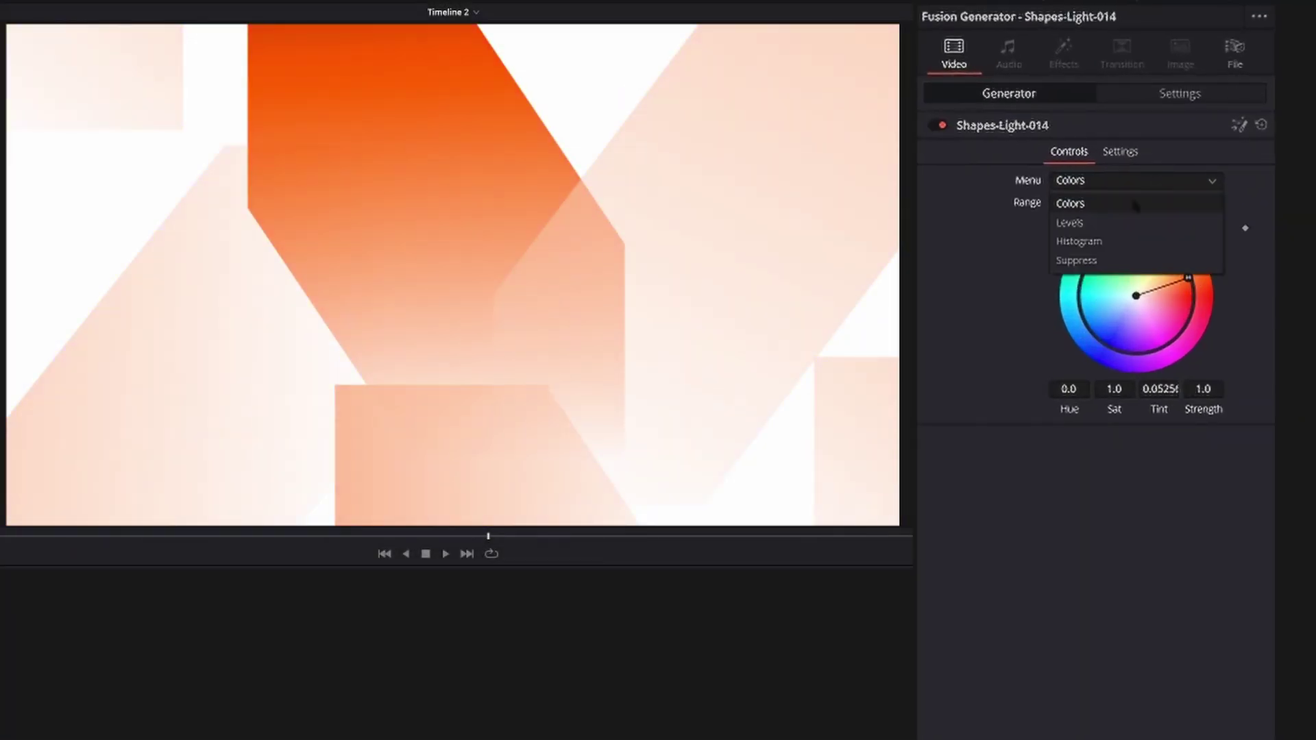
pyautogui.click(1136, 203)
pyautogui.moveTo(489, 573); pyautogui.dragTo(698, 576)
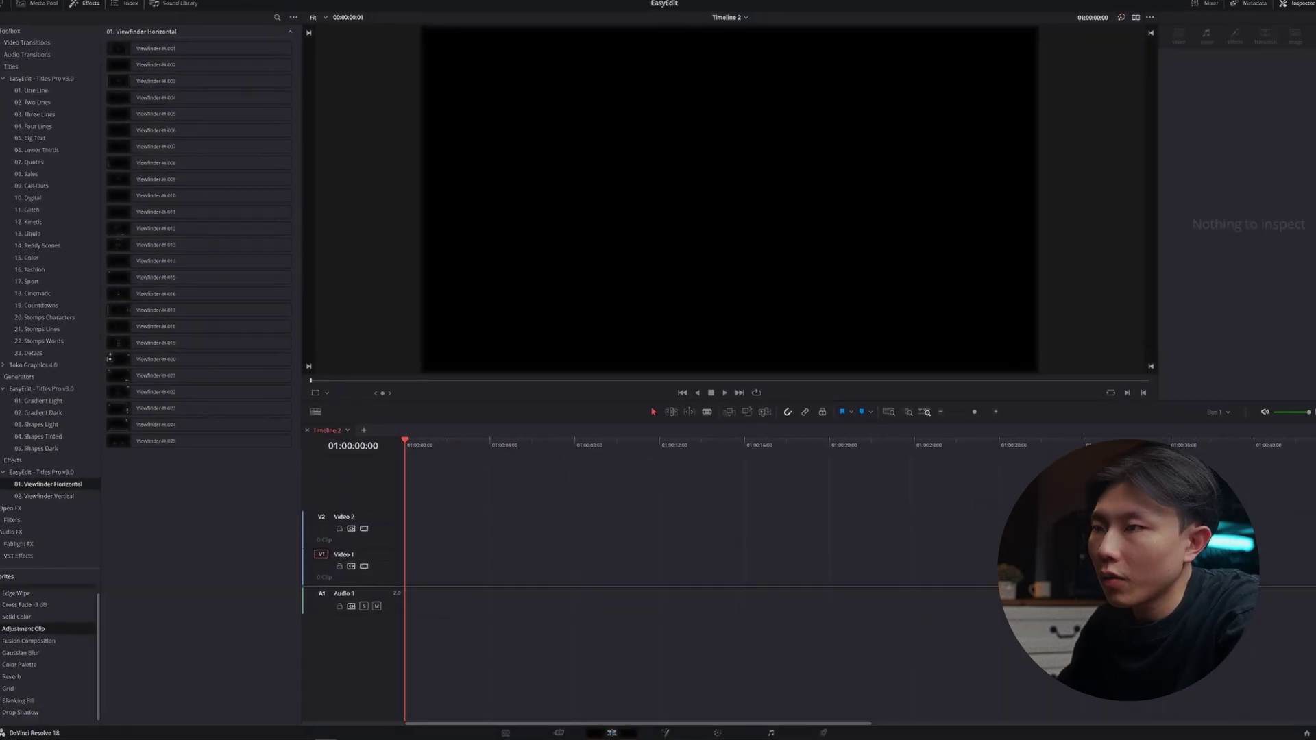
# Place an Adjustment Clip at the start of Video 1 and drag Viewfinder-H-020 onto it.
pyautogui.moveTo(44, 626); pyautogui.dragTo(535, 582)
pyautogui.moveTo(631, 431); pyautogui.dragTo(391, 408)
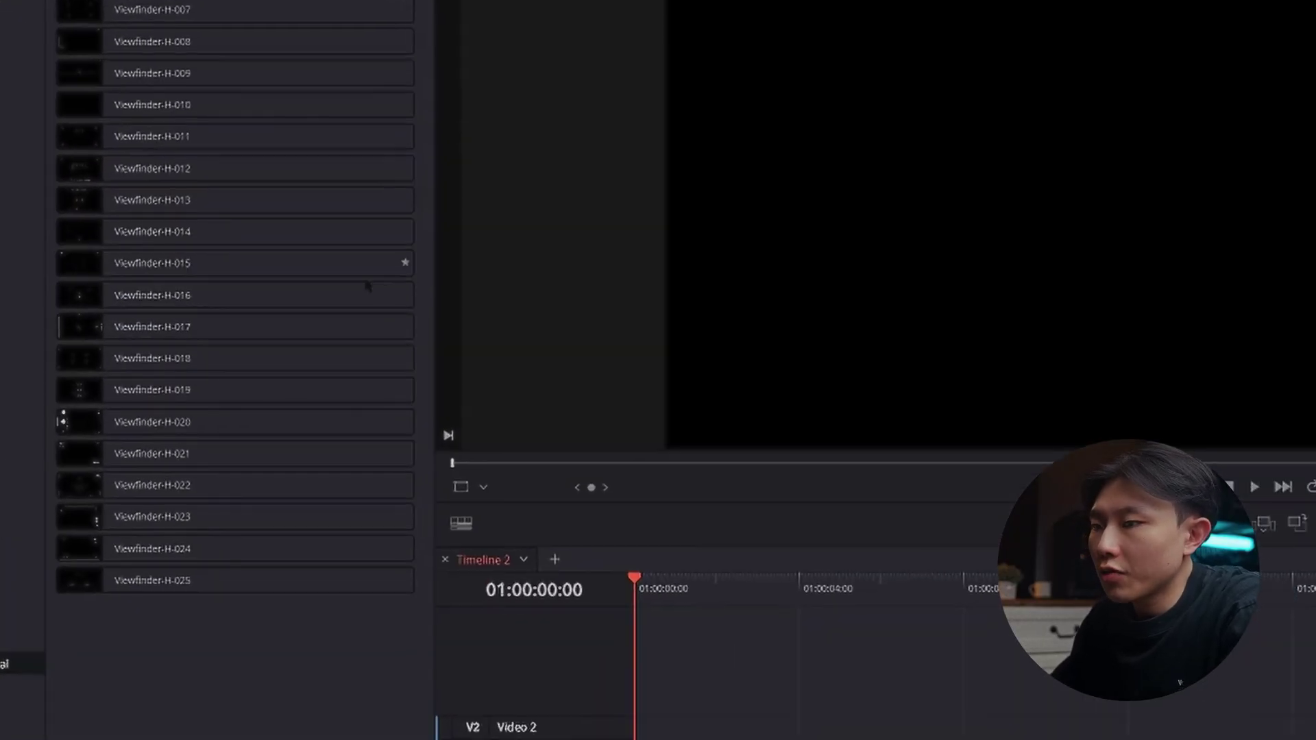
pyautogui.moveTo(222, 425); pyautogui.dragTo(733, 414)
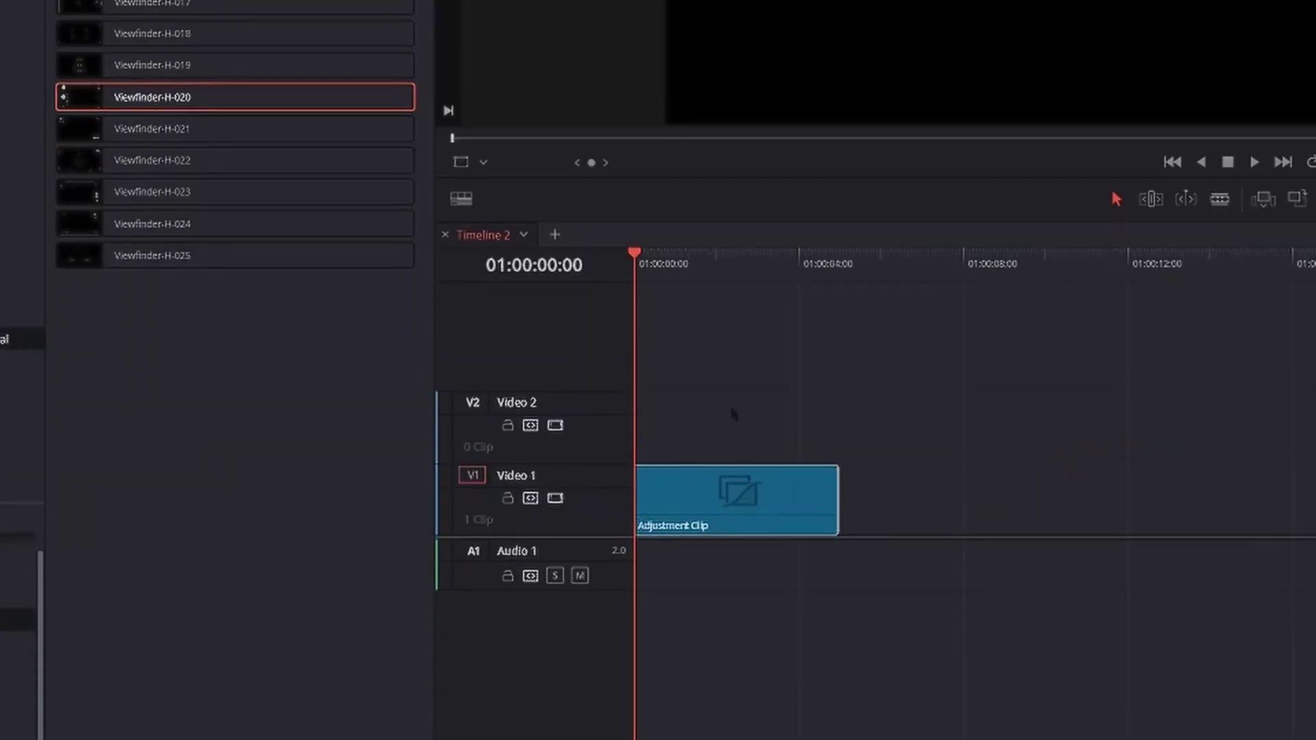